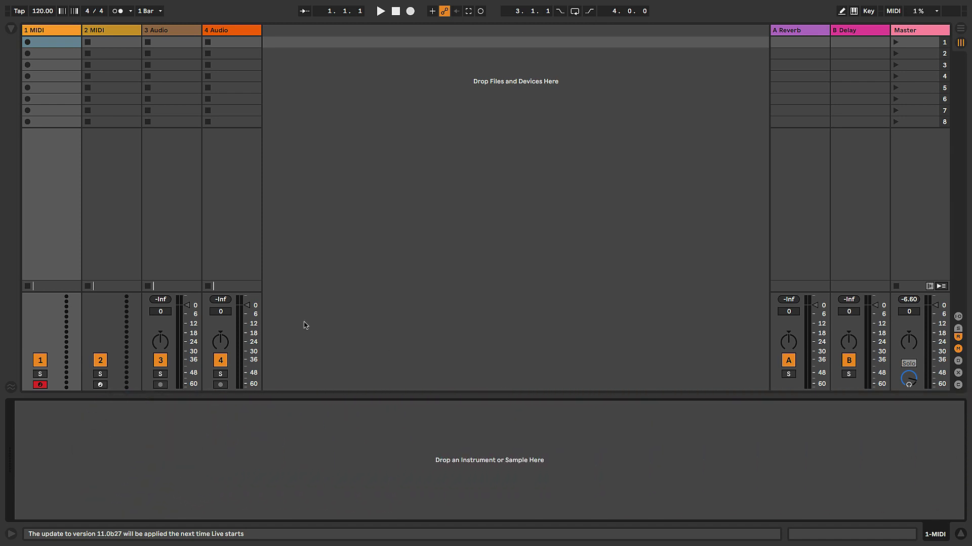
- Show the browser and add the Ableton Live 11 Course Samples folder from the Desktop to Places
click(11, 29)
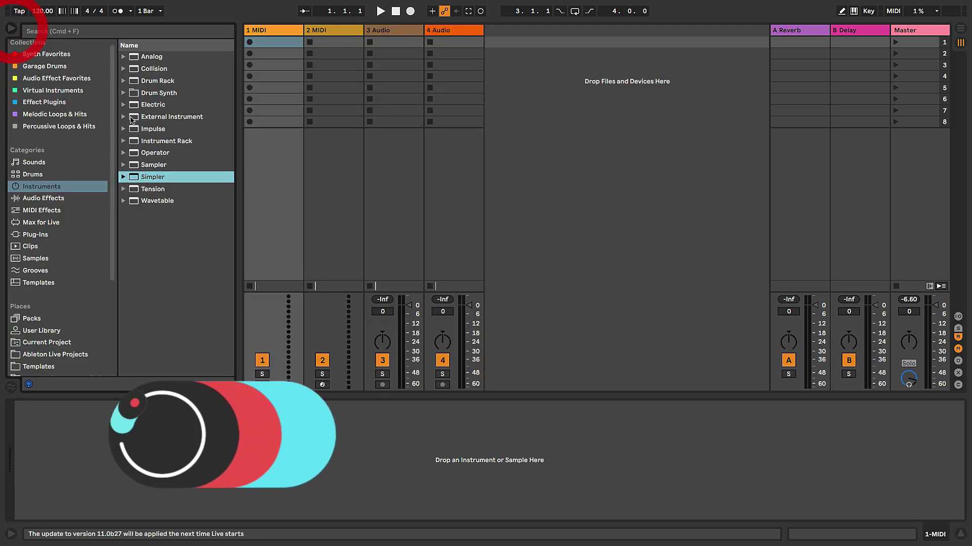
drag(238, 79, 229, 80)
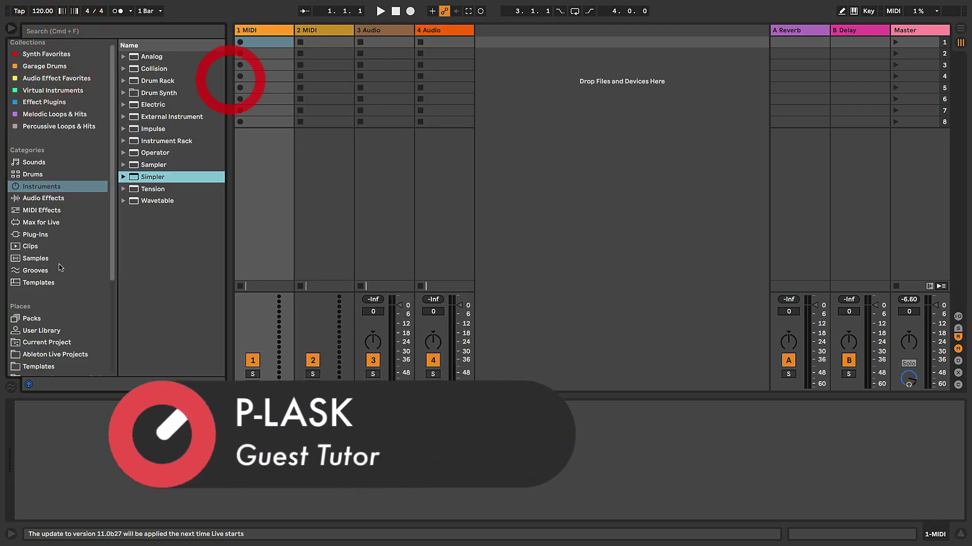
scroll(22, 261, down, 5)
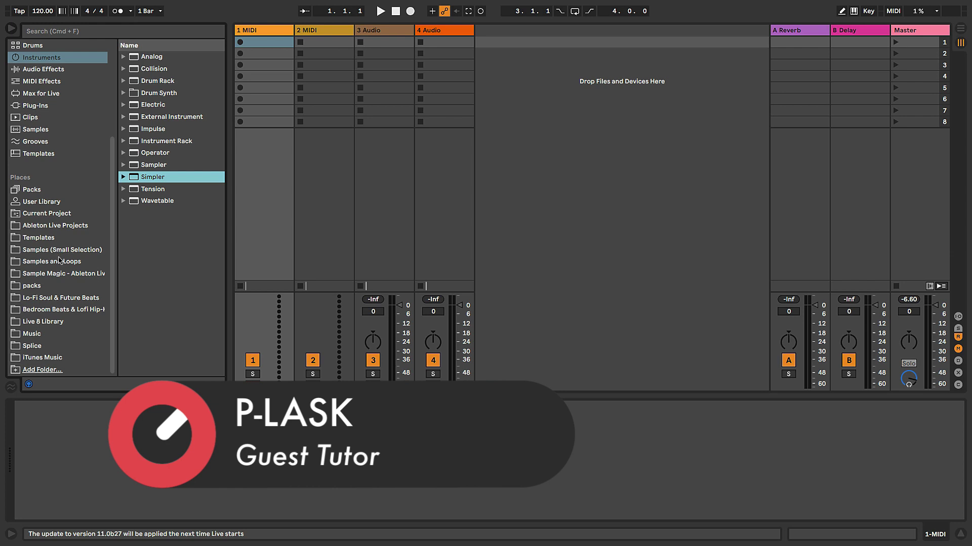
click(38, 371)
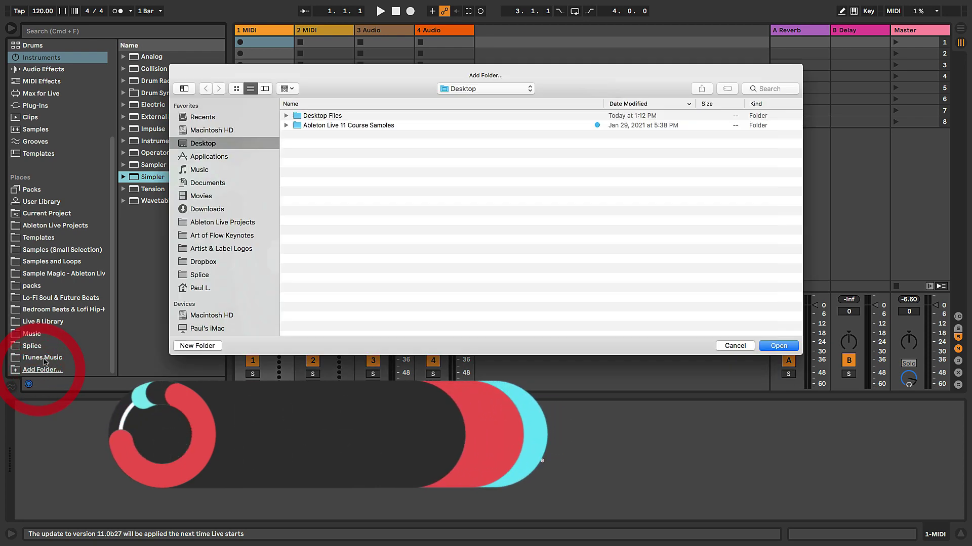
click(347, 125)
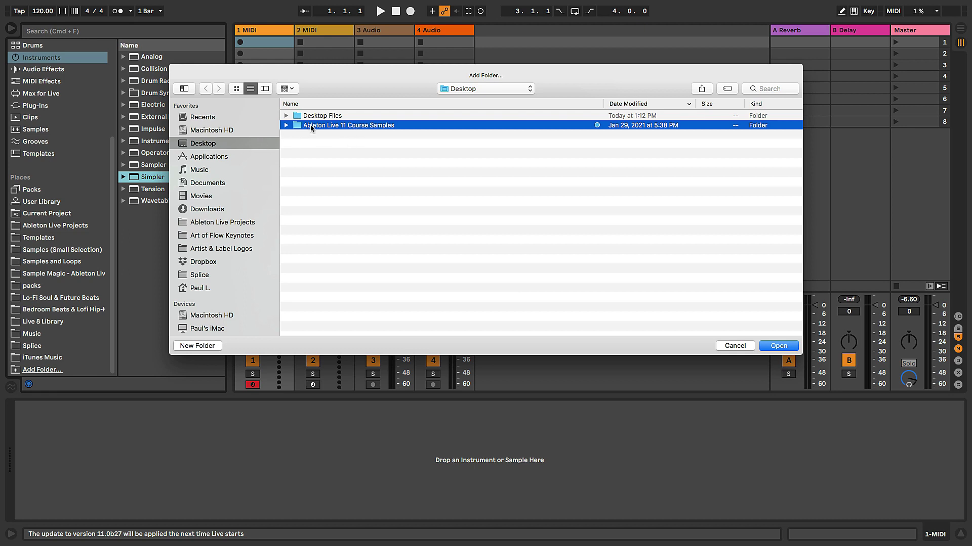
click(777, 347)
key(Return)
- Select the Ableton Live 11 Course Samples folder and move it directly above Ableton Live Projects in Places
scroll(40, 283, up, 5)
scroll(40, 294, down, 6)
click(56, 358)
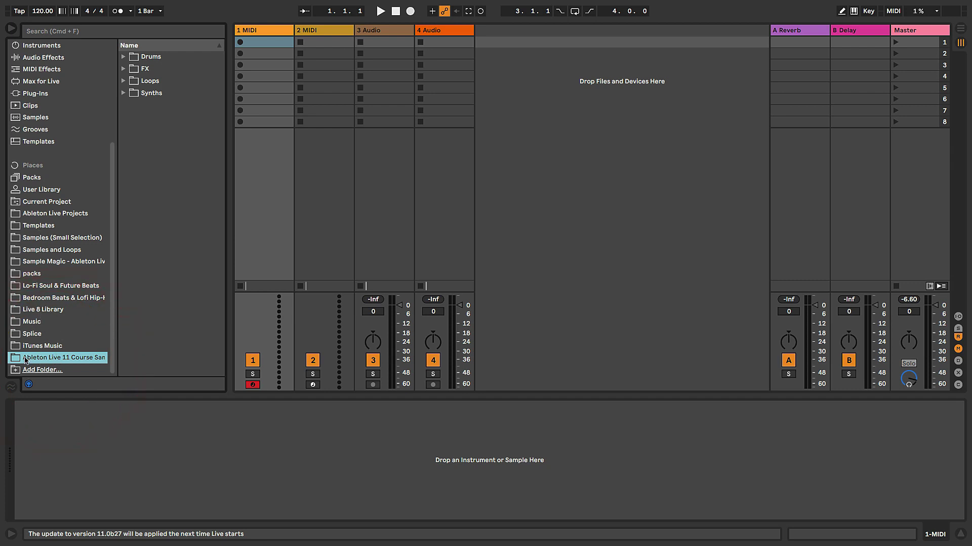
drag(27, 360, 52, 215)
click(53, 219)
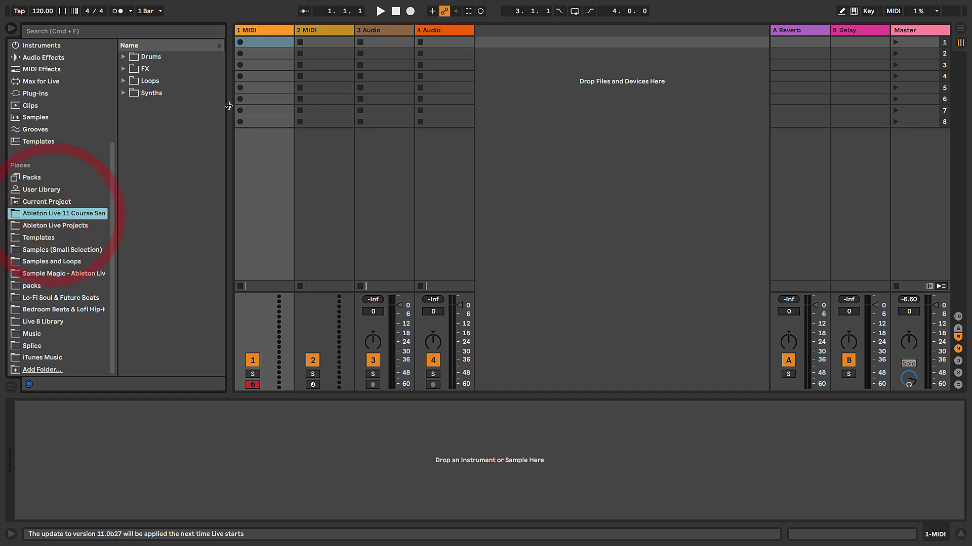
- Widen the browser and look through the Drums, FX, Loops and Synths sample folders, leaving Drums expanded
drag(228, 103, 237, 108)
click(154, 56)
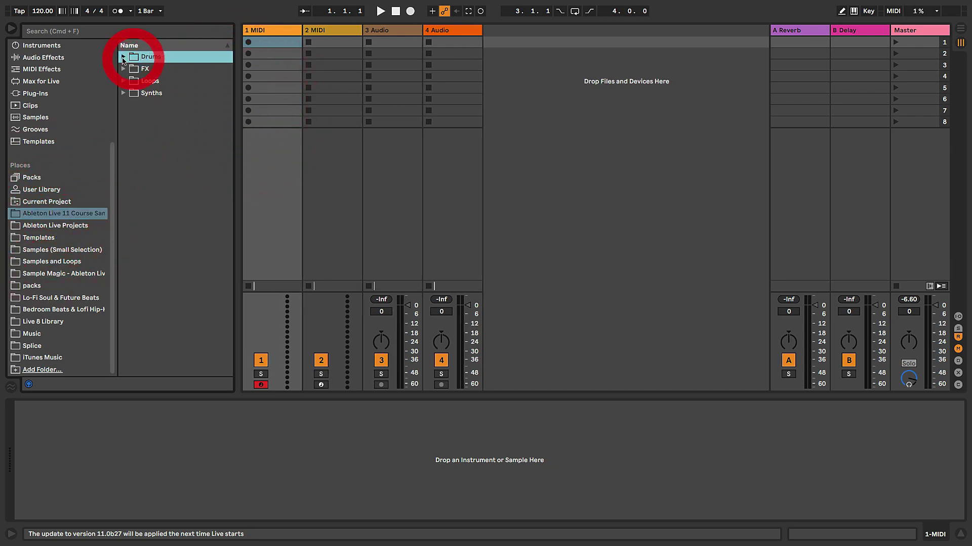
click(123, 57)
click(123, 57)
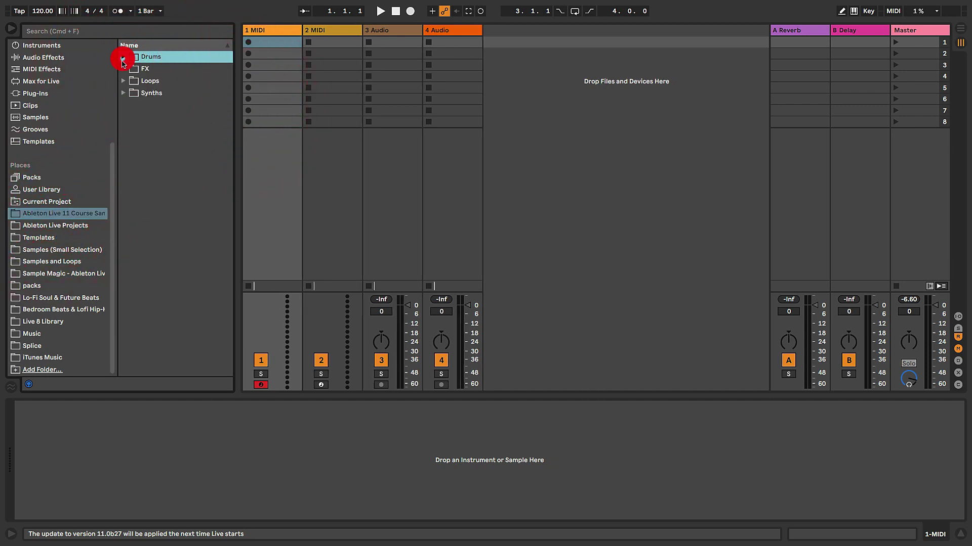
click(122, 71)
click(123, 69)
click(123, 68)
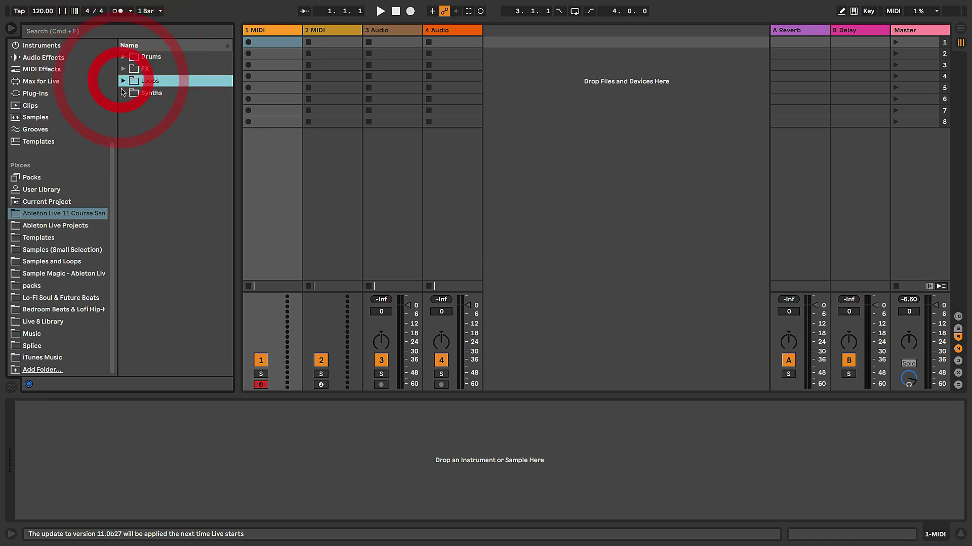
click(123, 93)
click(123, 93)
drag(236, 79, 246, 48)
click(123, 57)
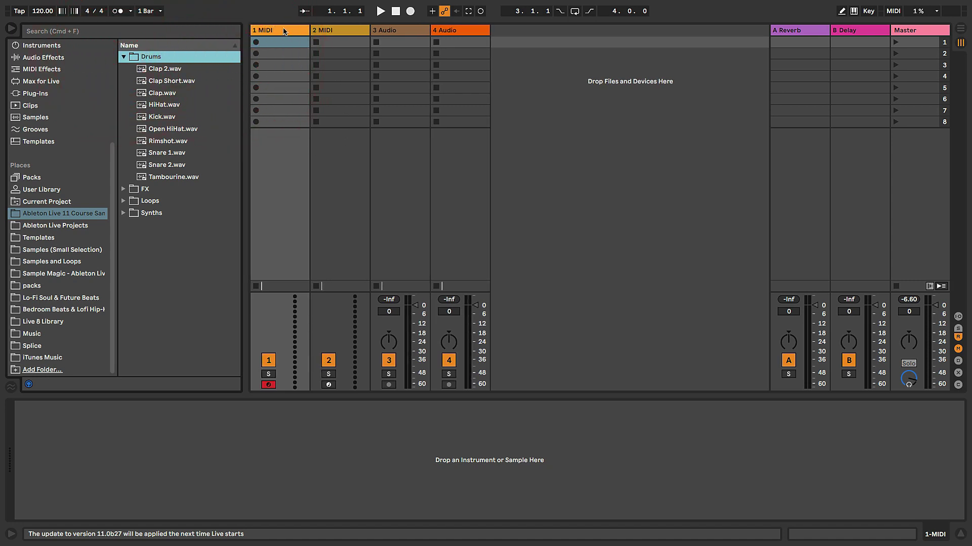
- Load an empty Drum Rack from the Drums category onto the 1 MIDI track
click(281, 31)
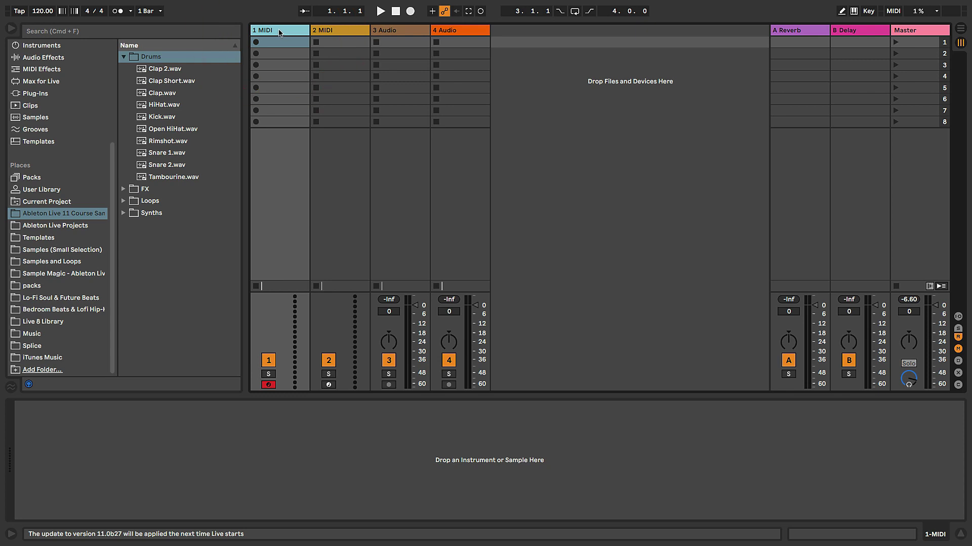
scroll(29, 195, up, 3)
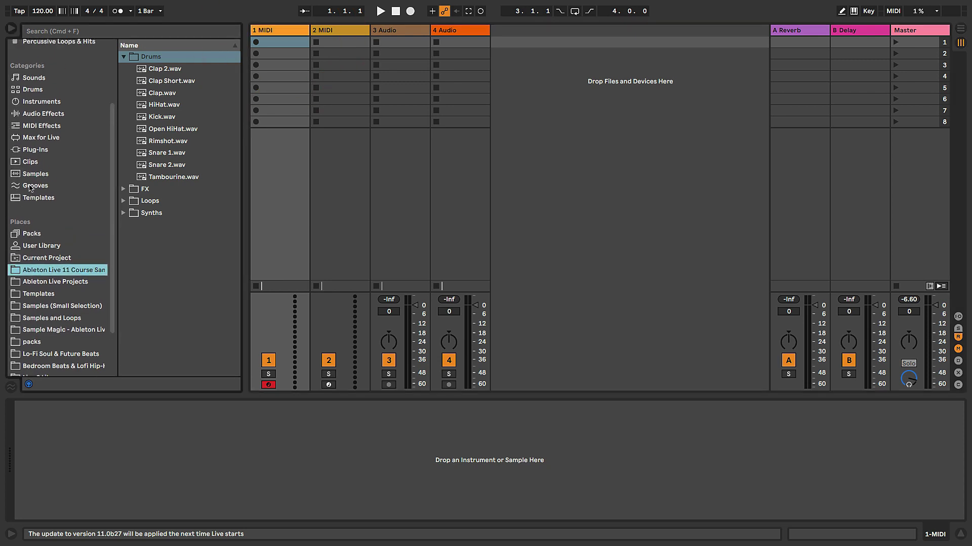
click(37, 92)
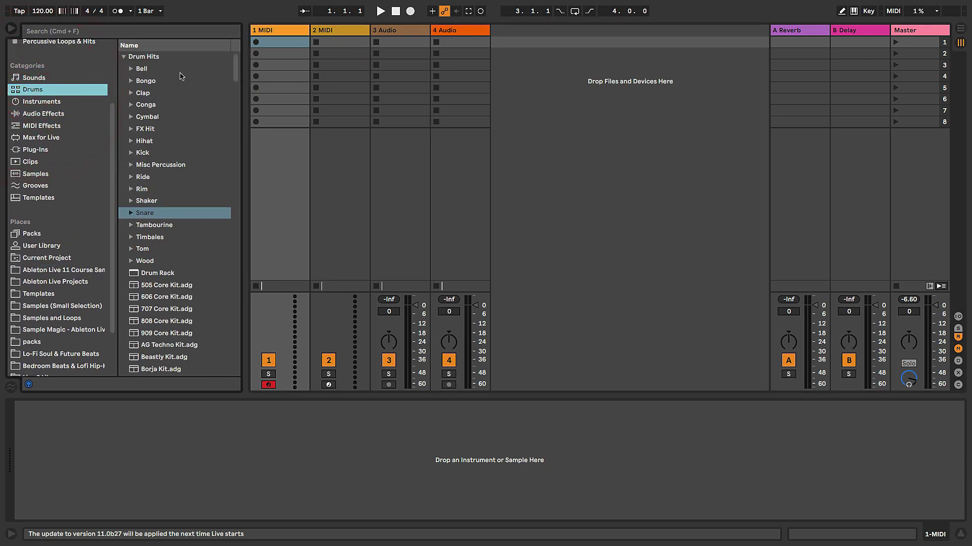
click(123, 57)
drag(144, 69, 281, 34)
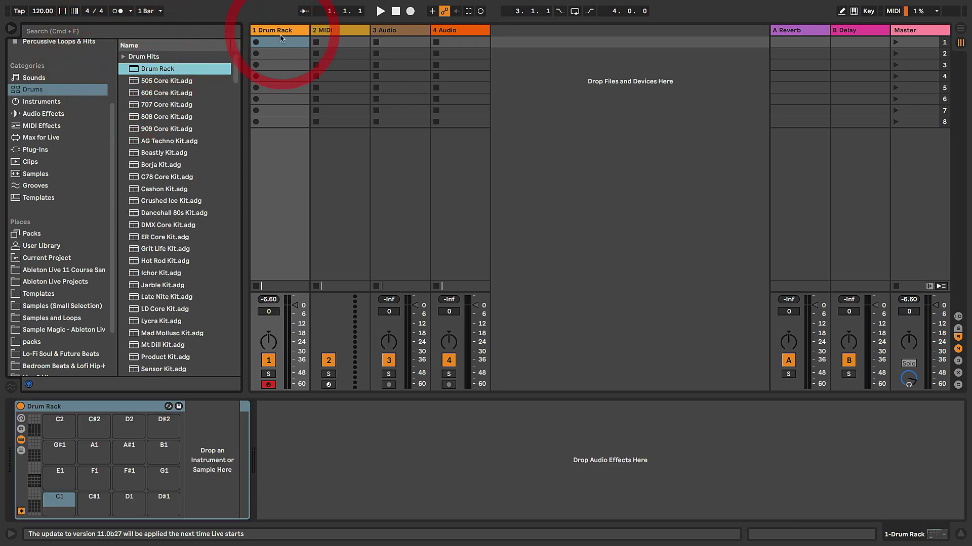
- Audition Kick.wav from the course samples folder and adjust the preview volume to -0.7 dB
click(44, 273)
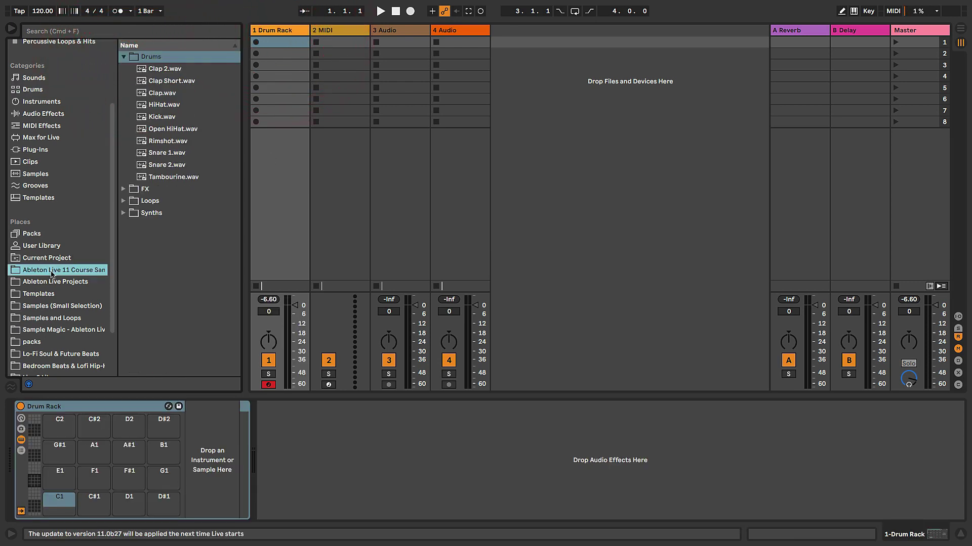
click(159, 116)
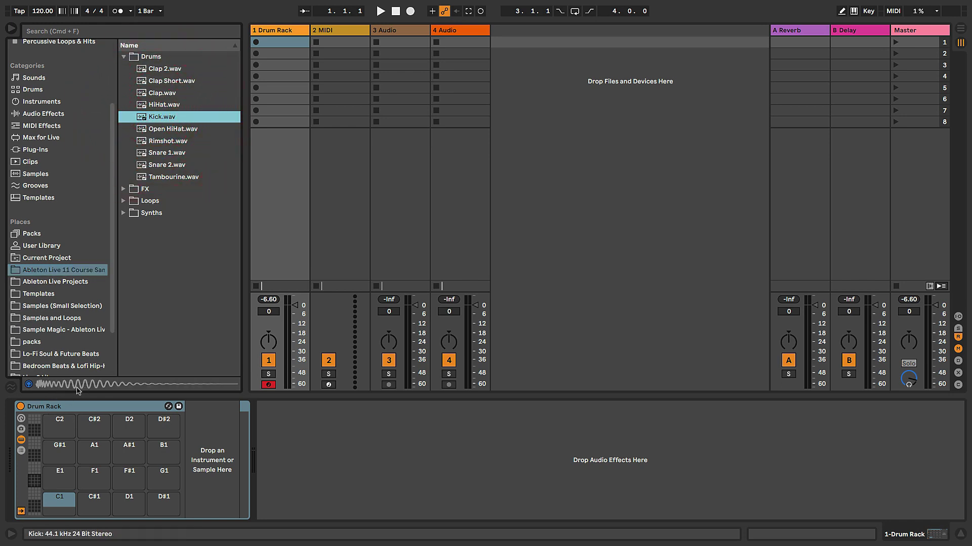
drag(908, 378, 908, 377)
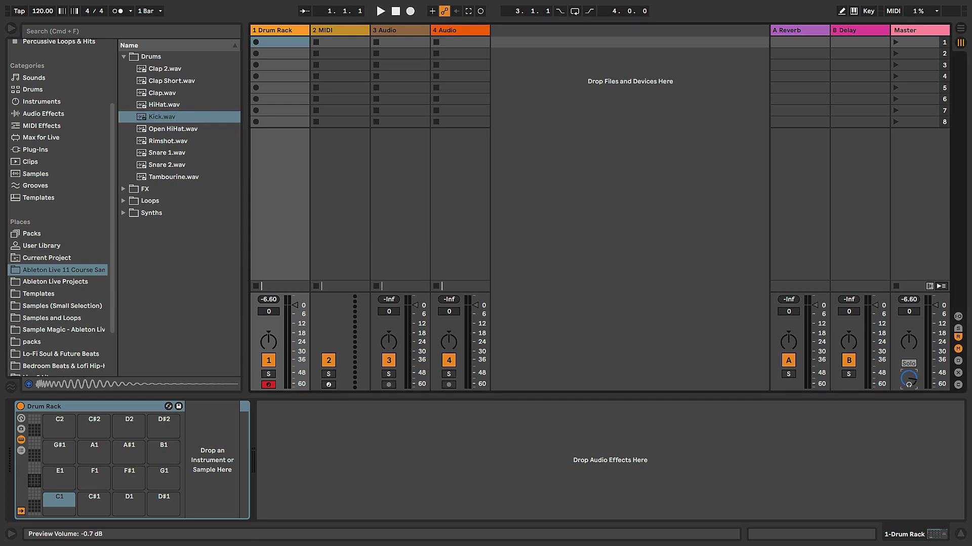
- Inspect the Master track's preview volume control in Arrangement View, then return to Session View
key(Tab)
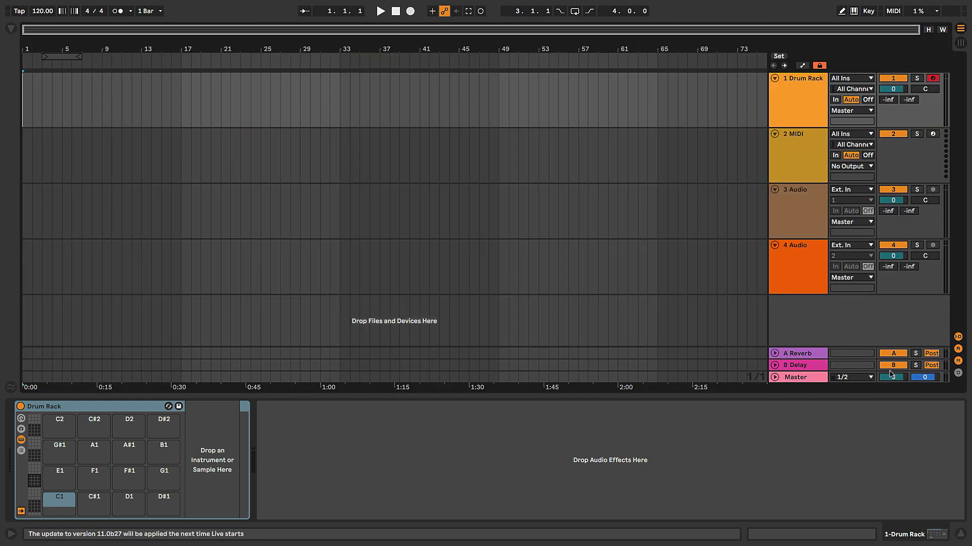
click(774, 377)
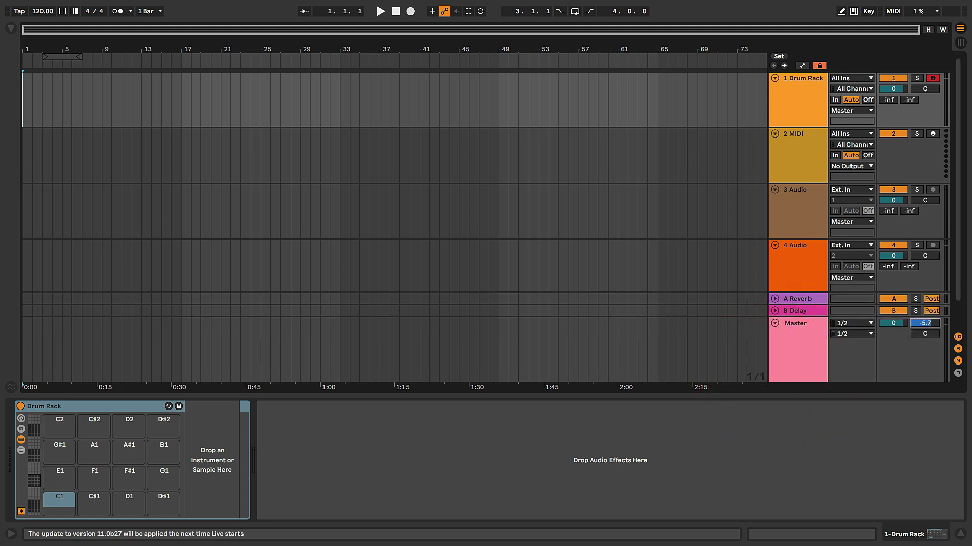
click(774, 323)
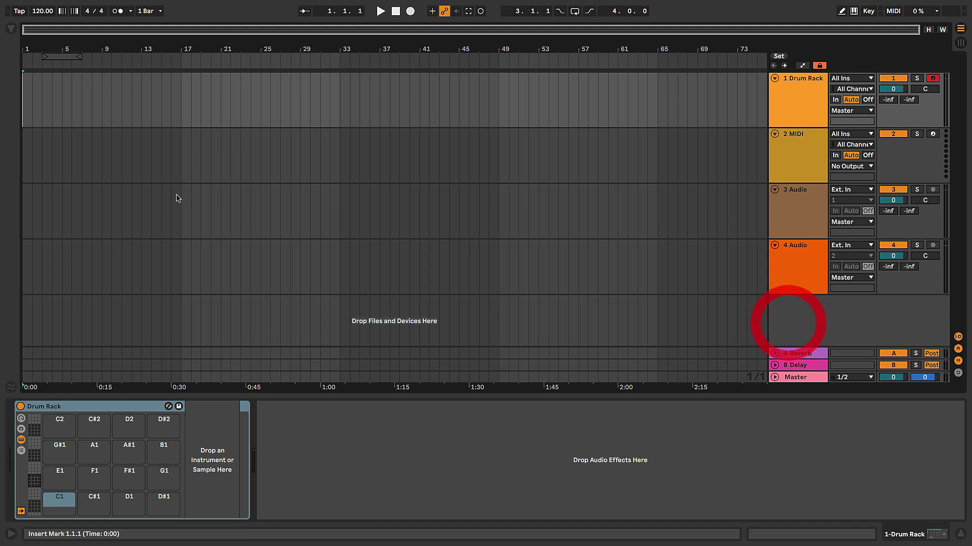
key(Tab)
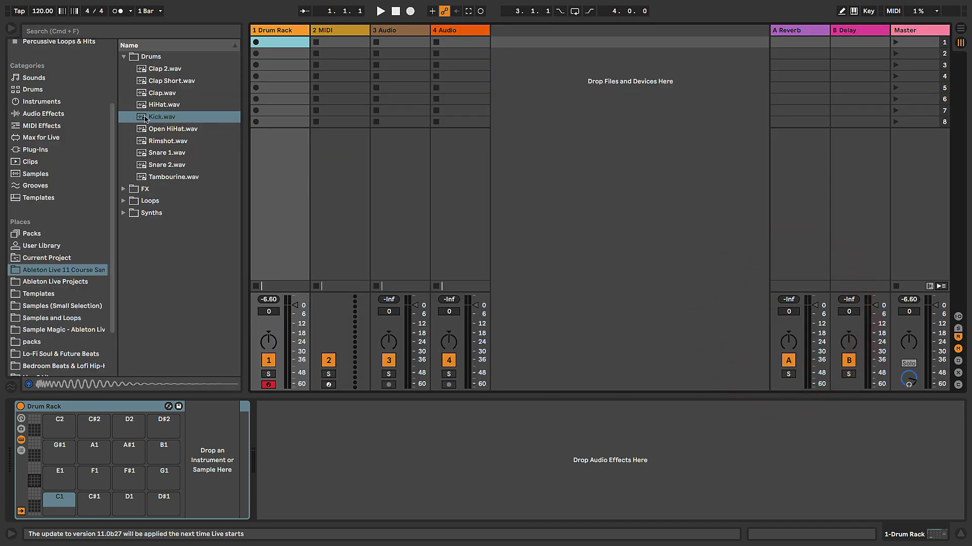
- Load Kick.wav onto the C1 pad of the Drum Rack
drag(155, 122, 65, 502)
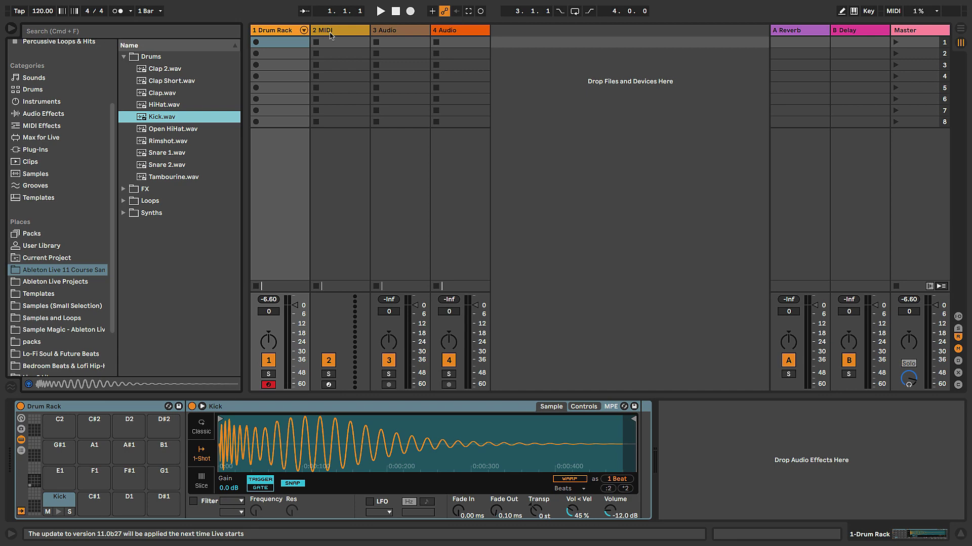
key(Tab)
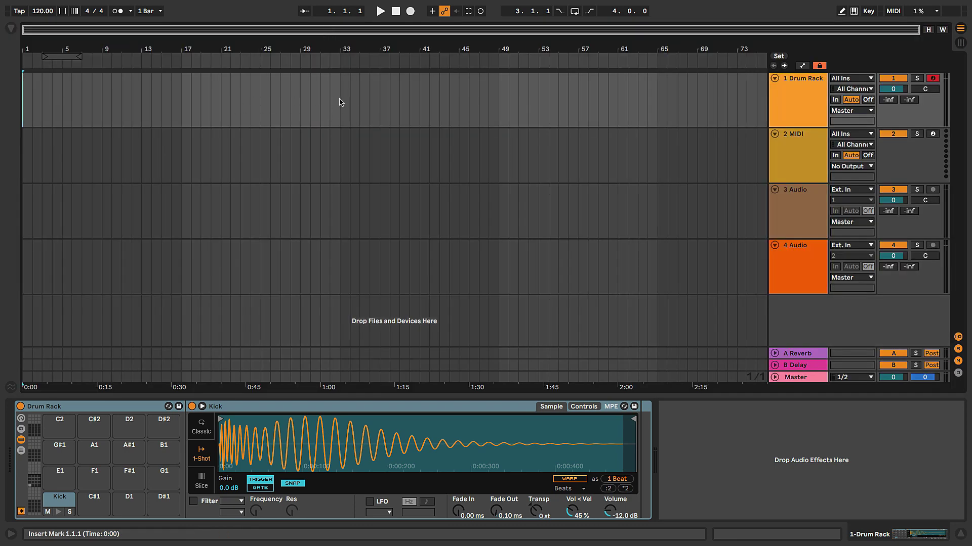
key(Tab)
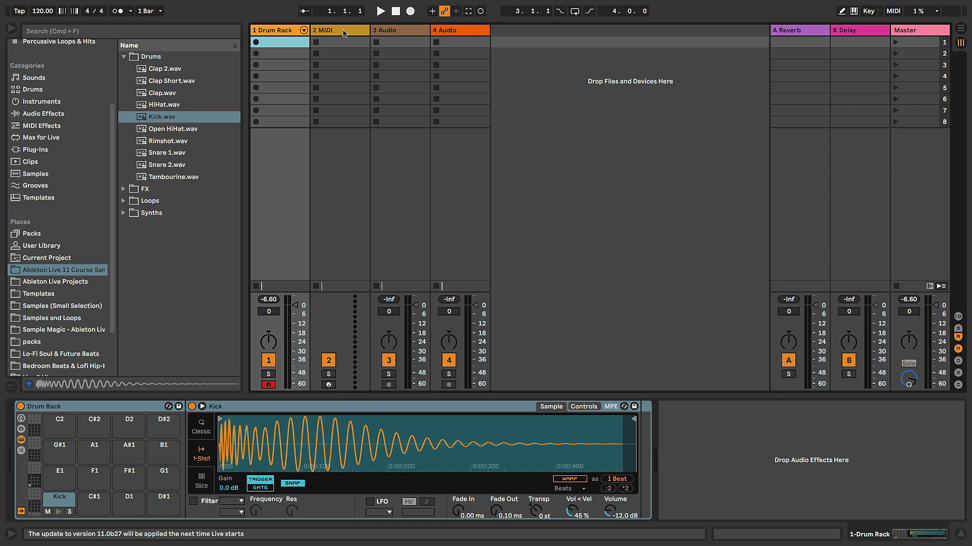
- Rename the first Drum Rack track as Kick
click(272, 32)
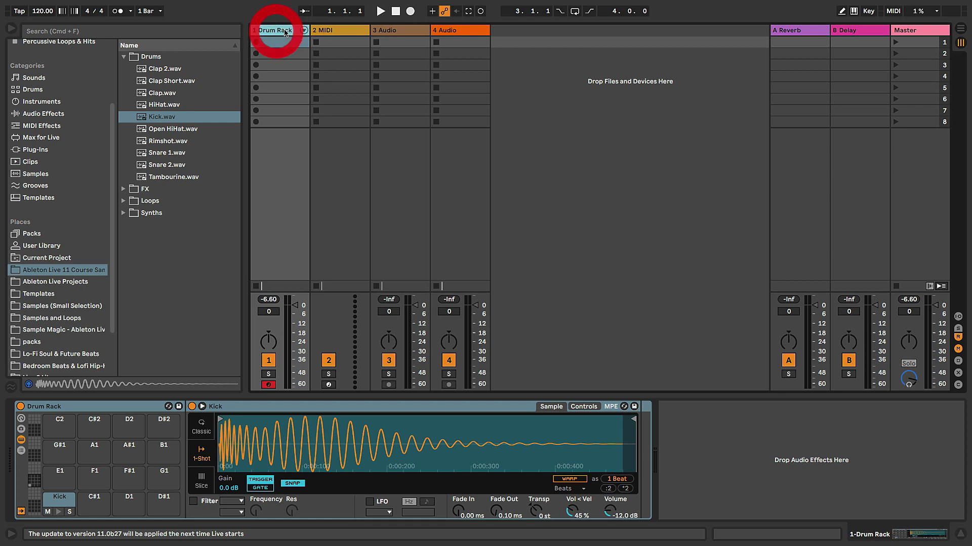
click(279, 32)
key(super+r)
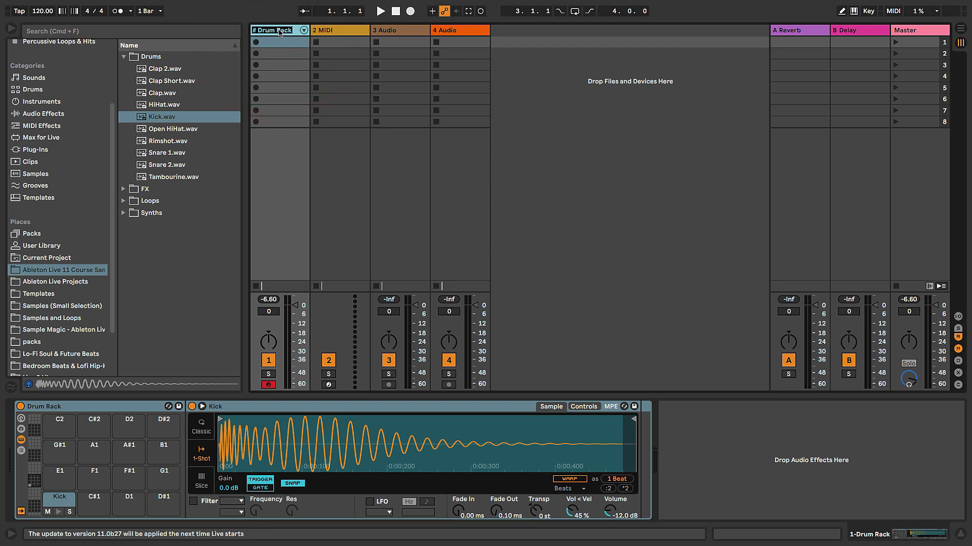
text(Kick)
key(Return)
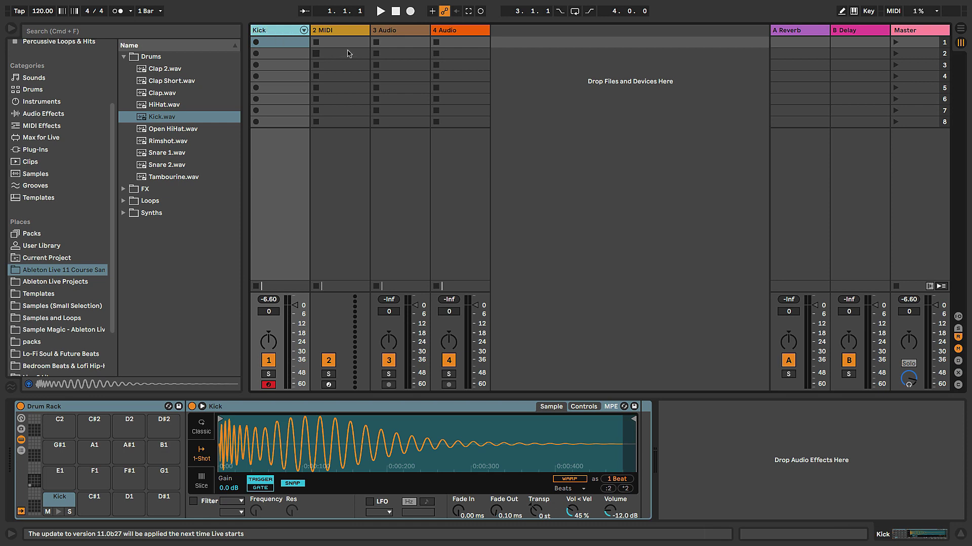
- Load an empty Drum Rack from the Instruments category onto the 2 MIDI track
click(338, 31)
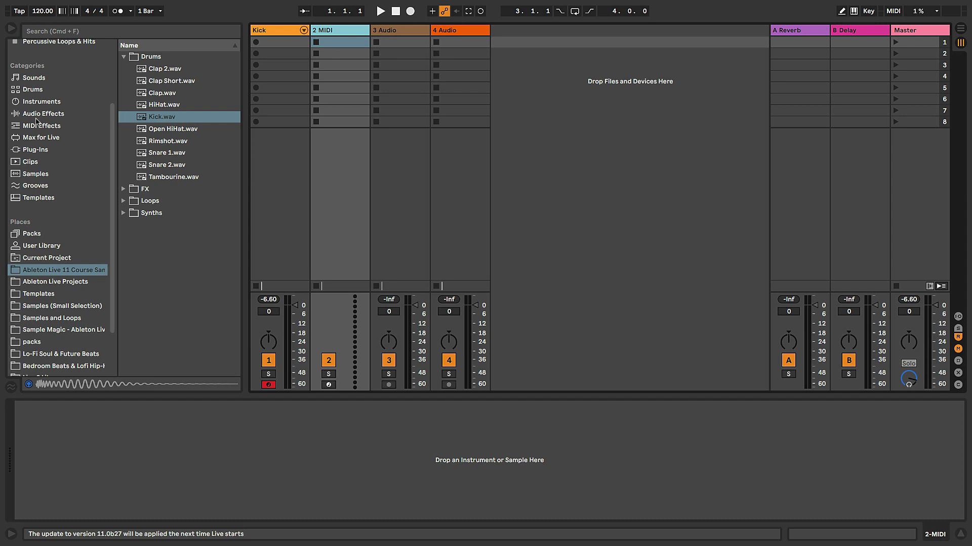
click(37, 102)
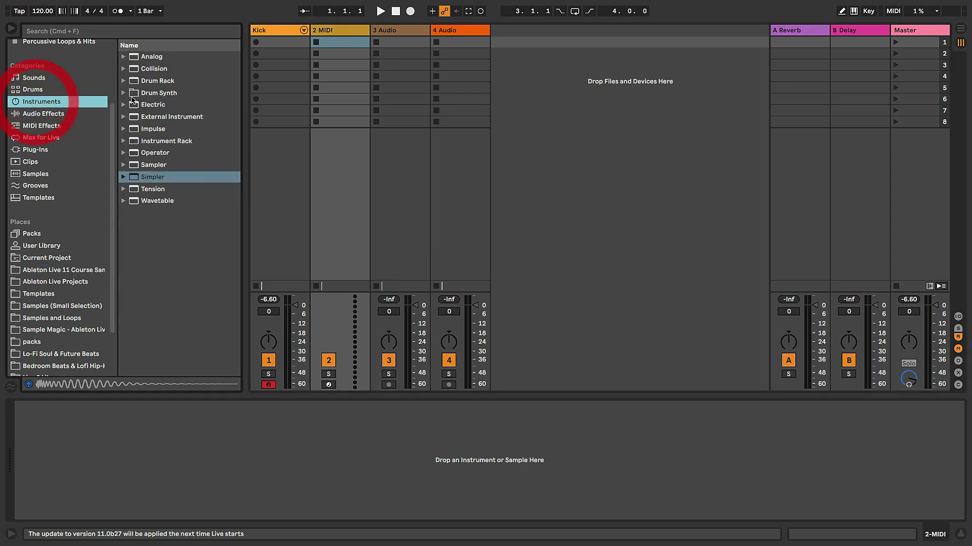
click(154, 82)
drag(146, 85, 357, 33)
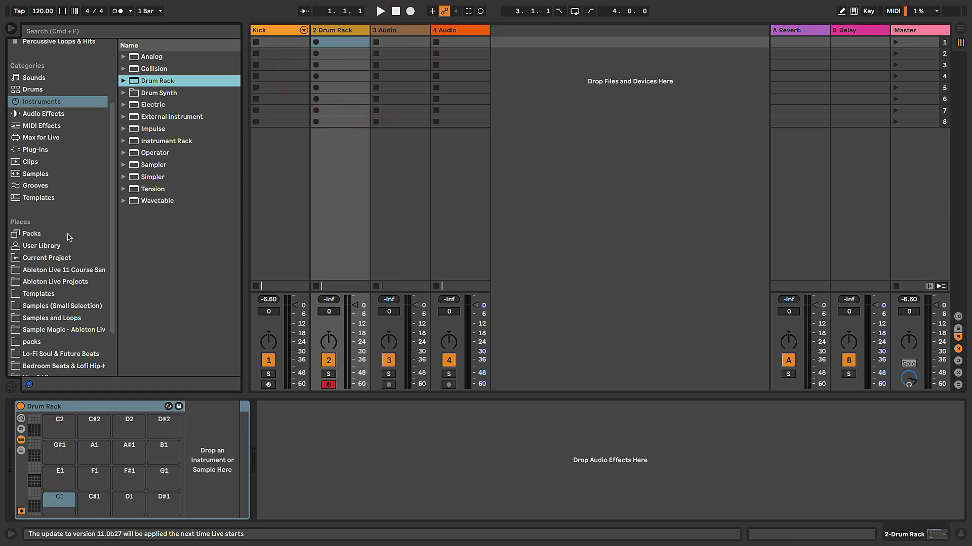
- Audition Clap.wav, Clap 2.wav and Clap Short.wav from the course samples and load Clap.wav onto the second Drum Rack's C1 pad
click(43, 271)
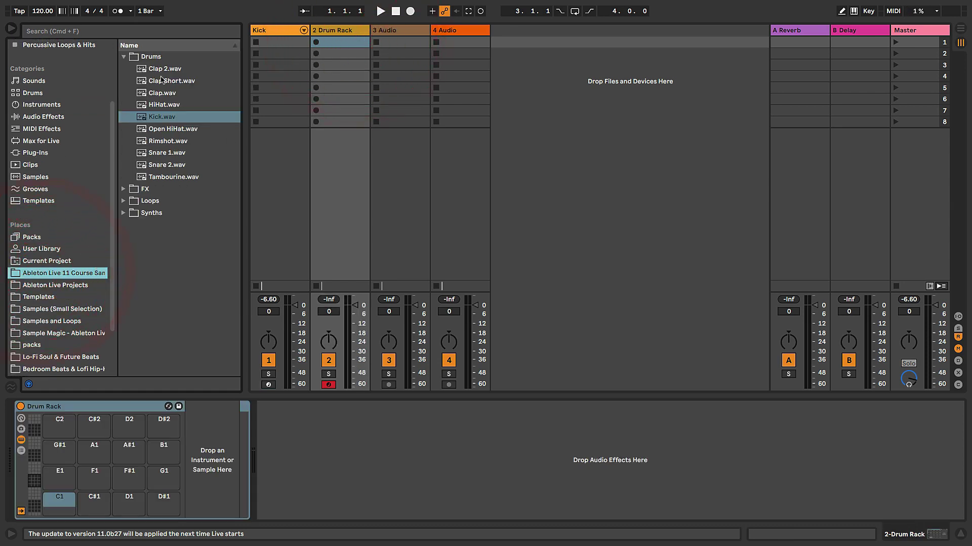
click(158, 95)
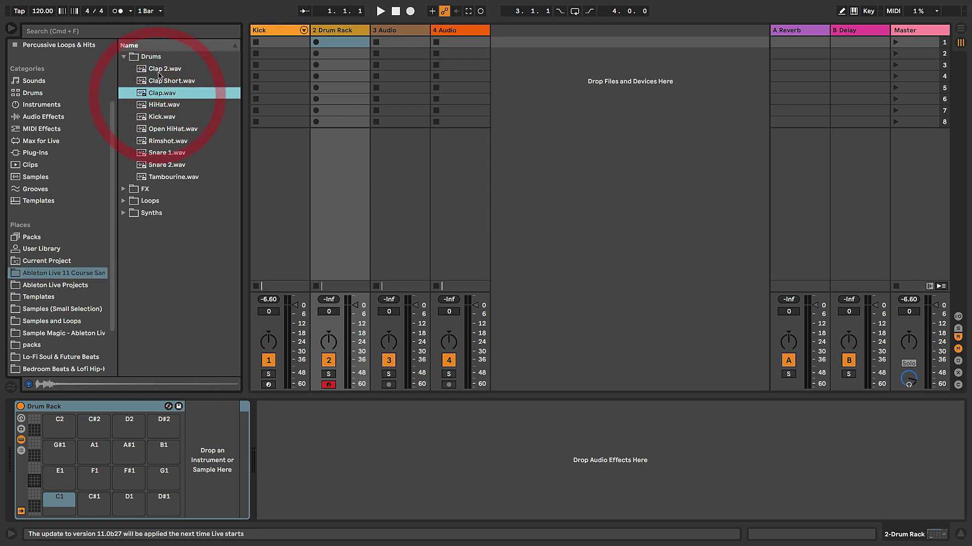
click(159, 70)
click(156, 81)
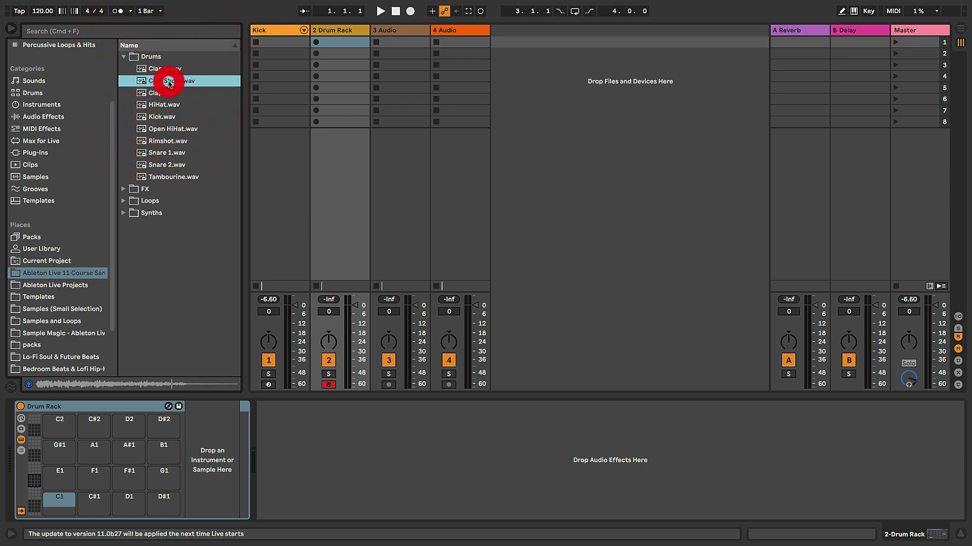
click(155, 94)
drag(154, 94, 64, 503)
- Load Clap 2.wav onto the second Drum Rack's C#1 pad and Clap Short.wav onto its D1 pad
click(159, 69)
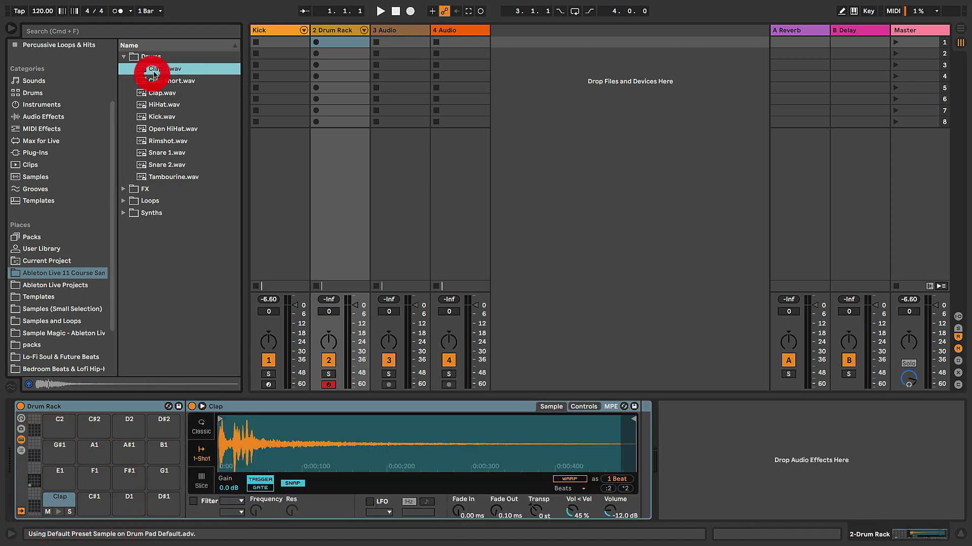
drag(159, 69, 96, 502)
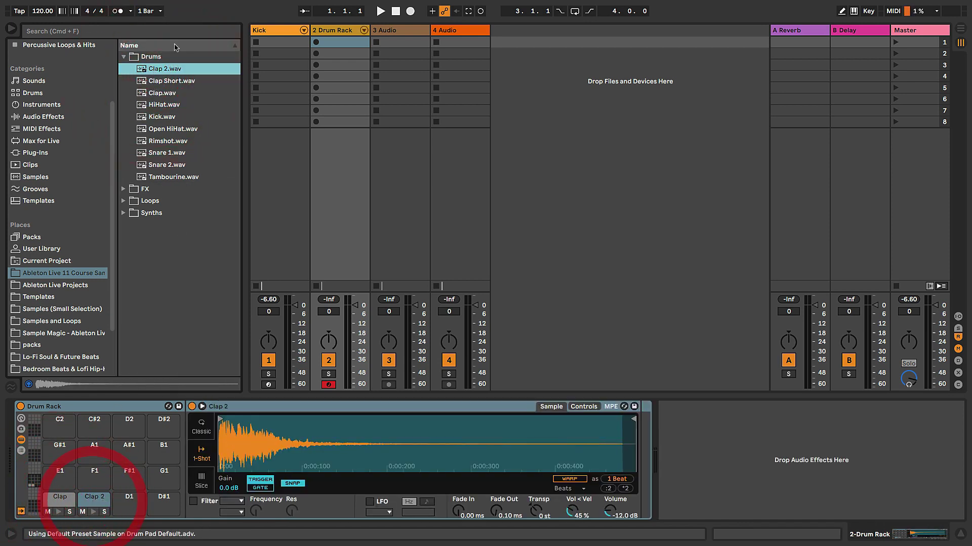
click(159, 82)
drag(160, 81, 136, 502)
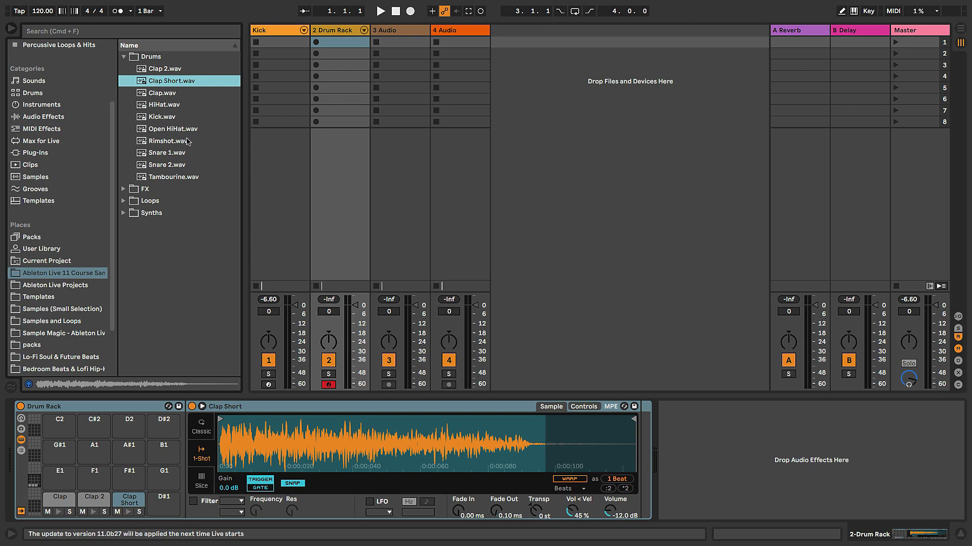
click(123, 56)
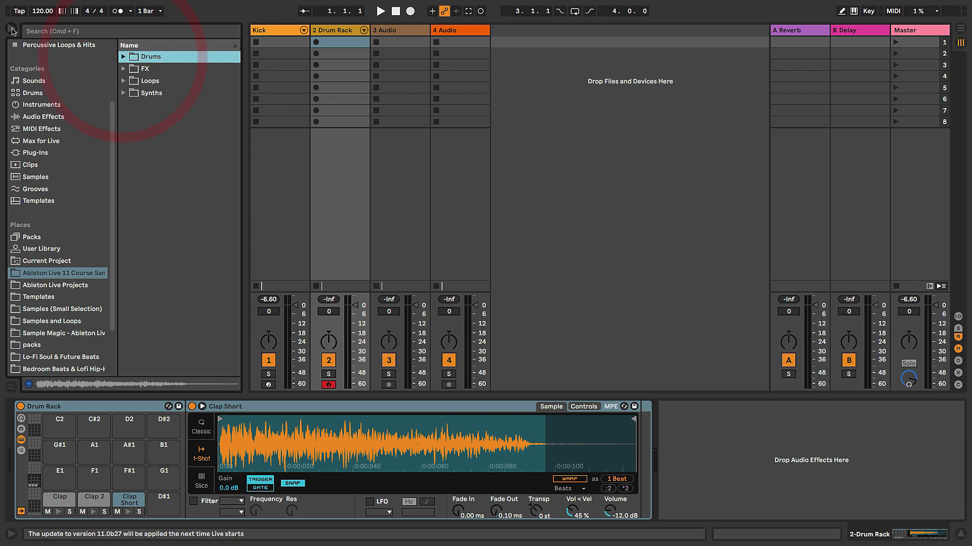
- Hide the browser and rename the second Drum Rack track as Claps
click(11, 29)
click(99, 32)
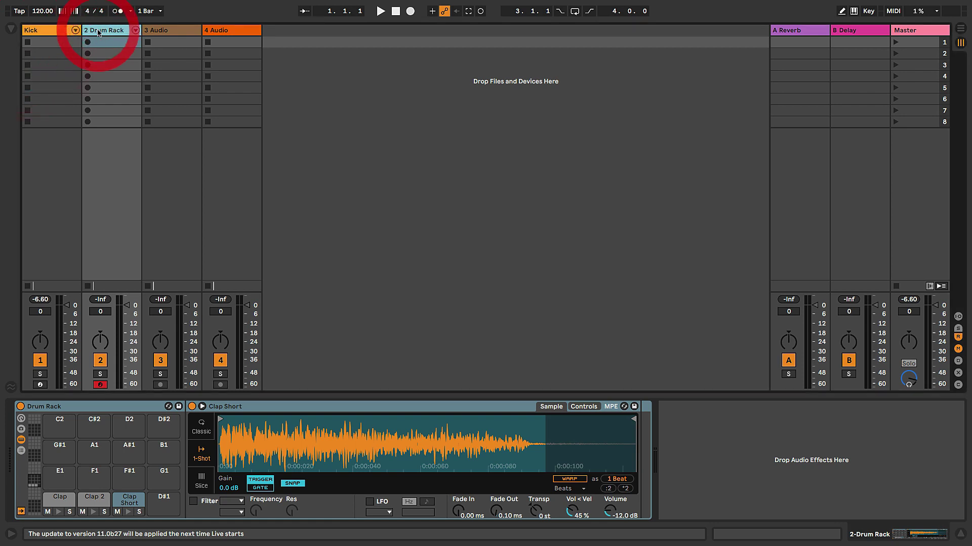
key(ctrl+r)
text(Claps)
key(Return)
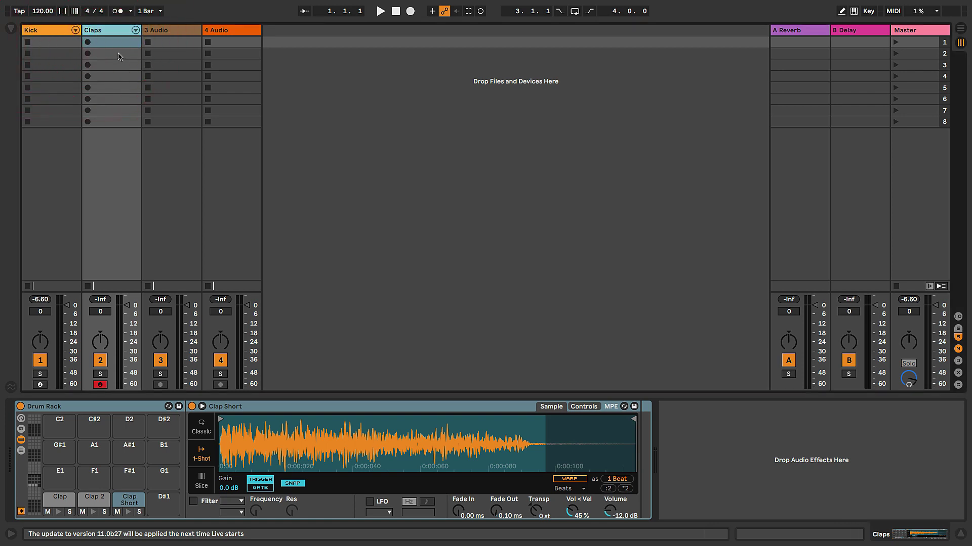
- Arm the Kick track and create an empty MIDI clip in its first clip slot
click(55, 30)
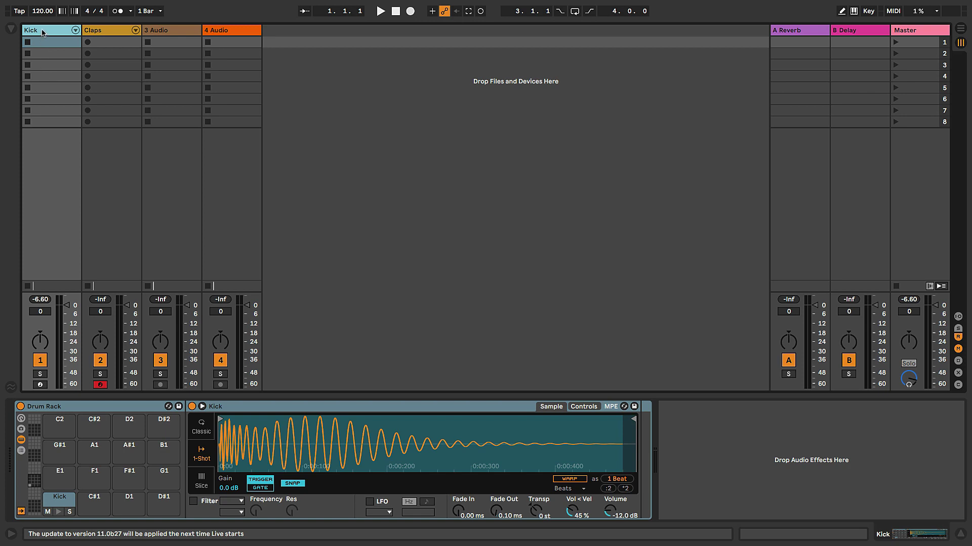
click(51, 45)
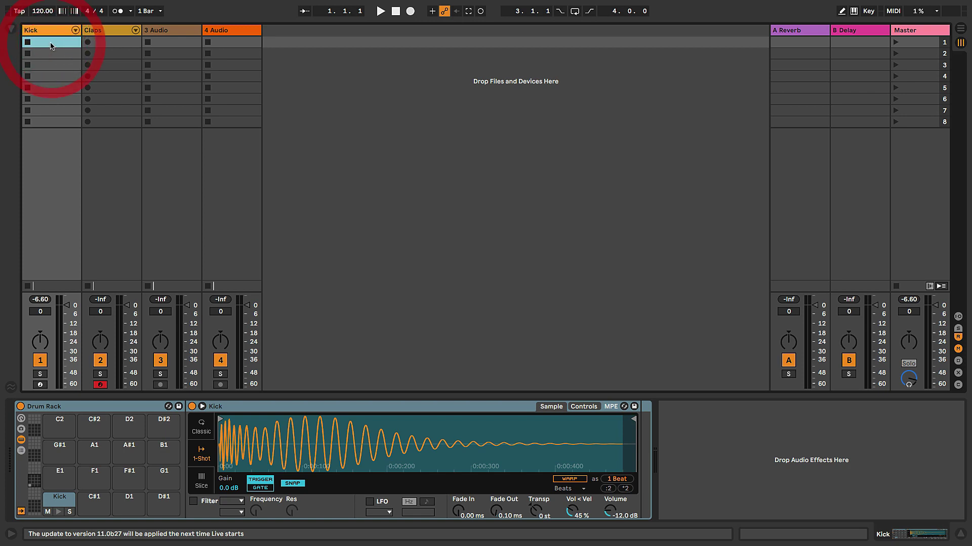
click(47, 30)
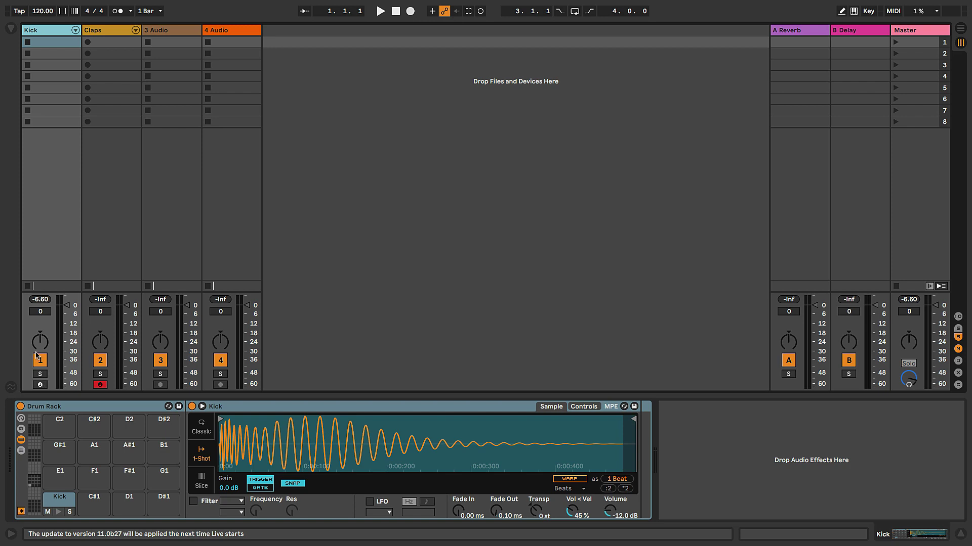
click(41, 386)
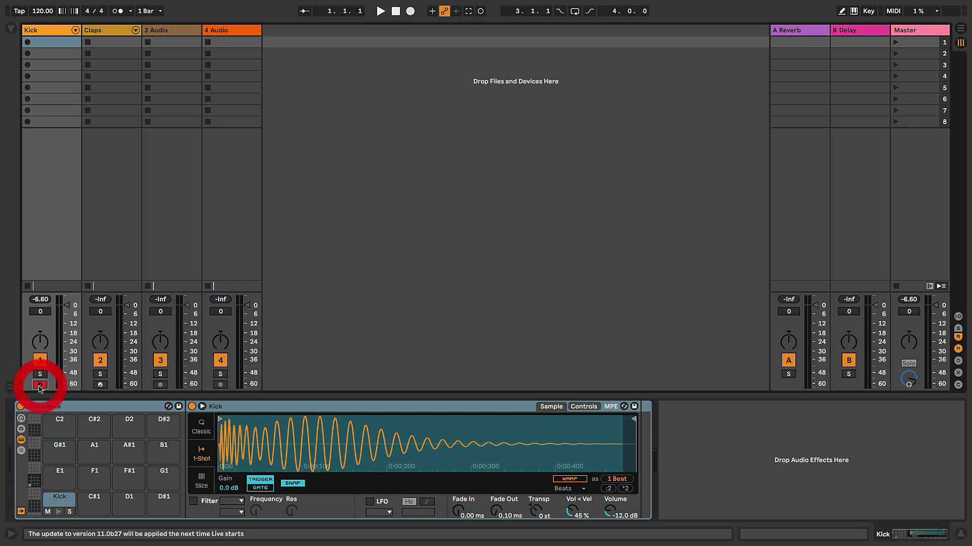
double_click(45, 43)
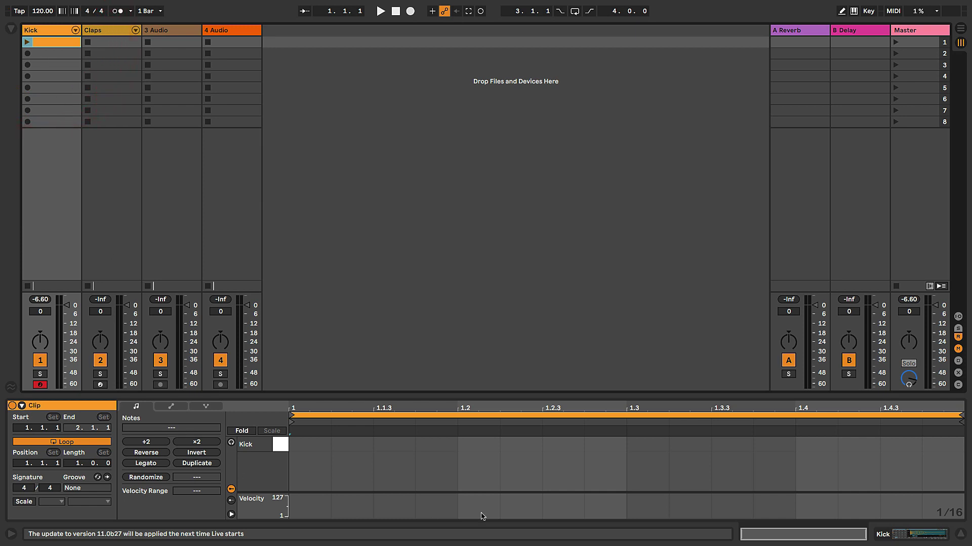
- Resize the clip's note editor, view the Kick track's Drum Rack devices and return to the clip's notes
drag(449, 395, 445, 369)
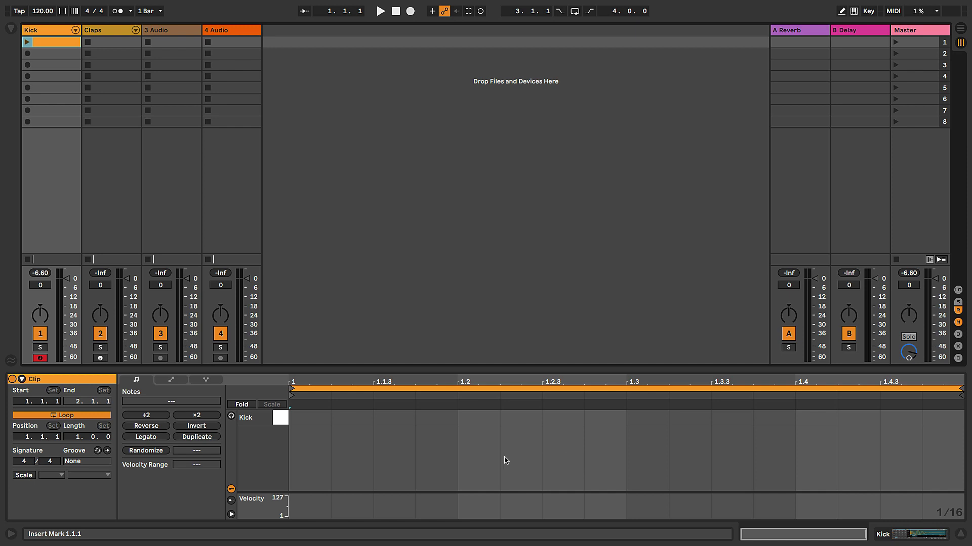
drag(475, 370, 475, 373)
click(475, 373)
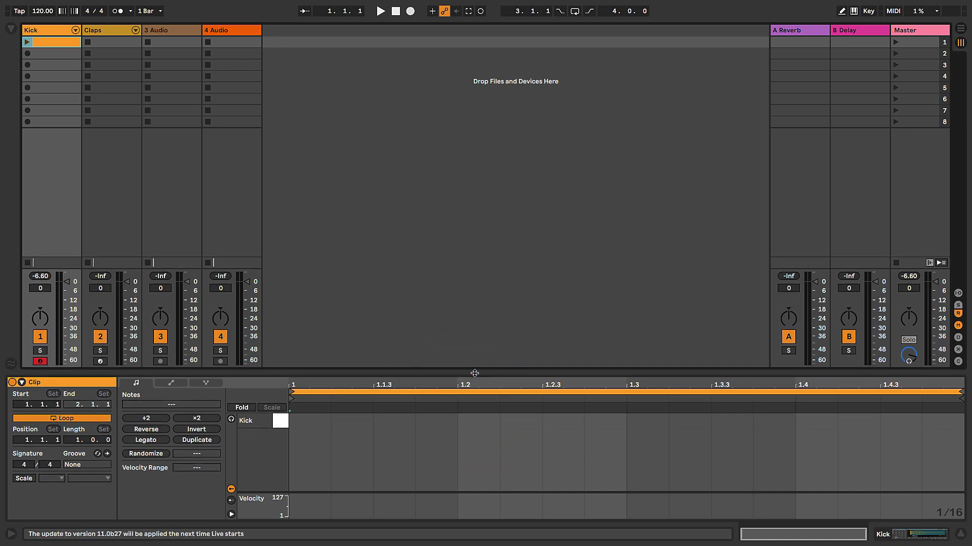
click(474, 373)
click(475, 373)
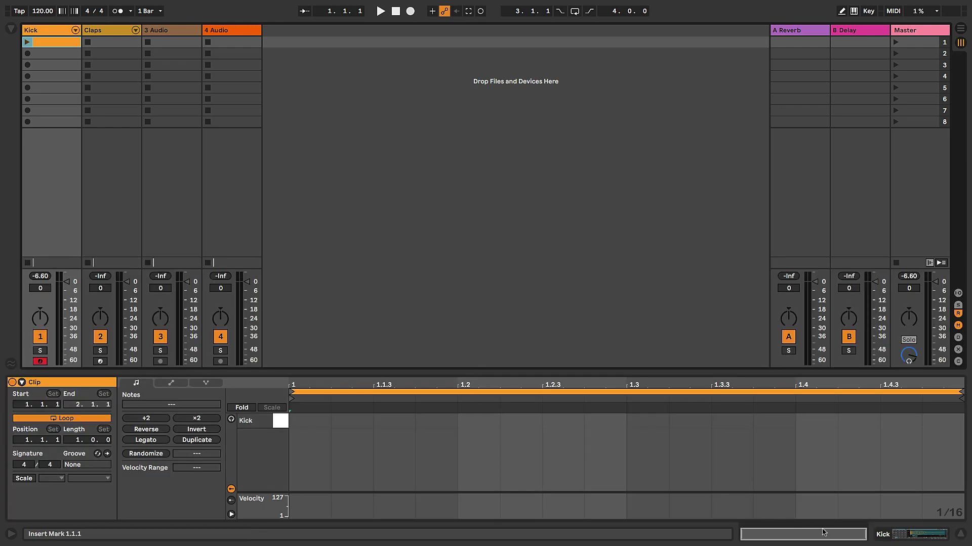
click(914, 537)
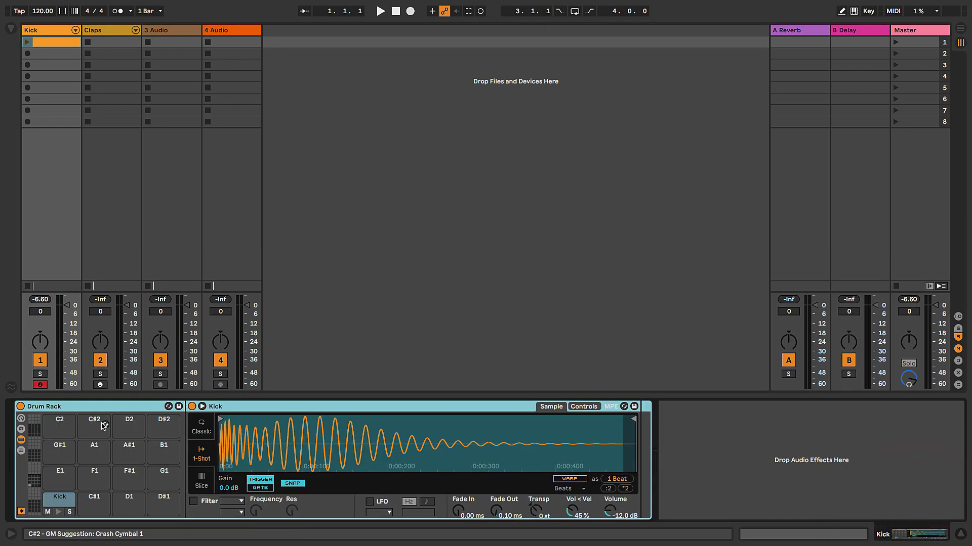
click(842, 537)
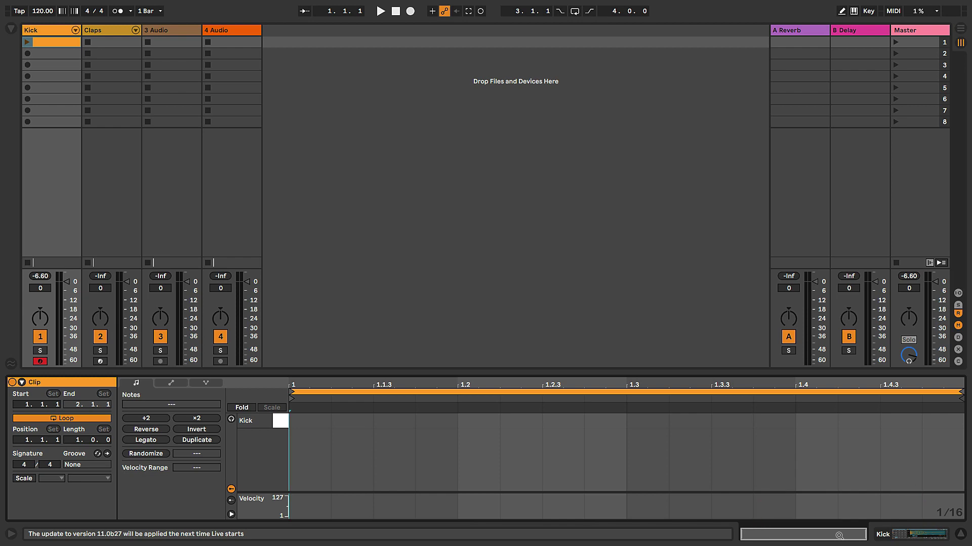
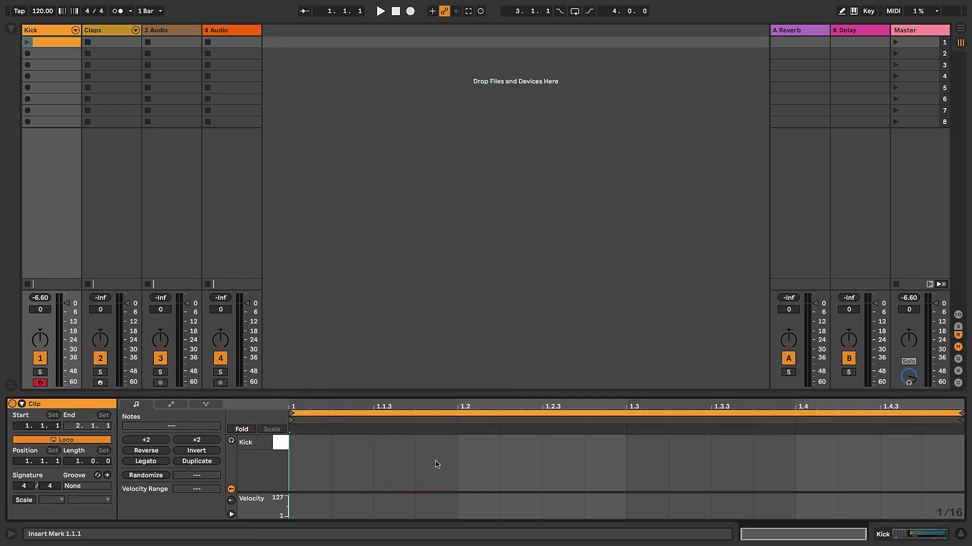
- Place a 1/16 kick note on the first beat of the Kick clip
double_click(306, 443)
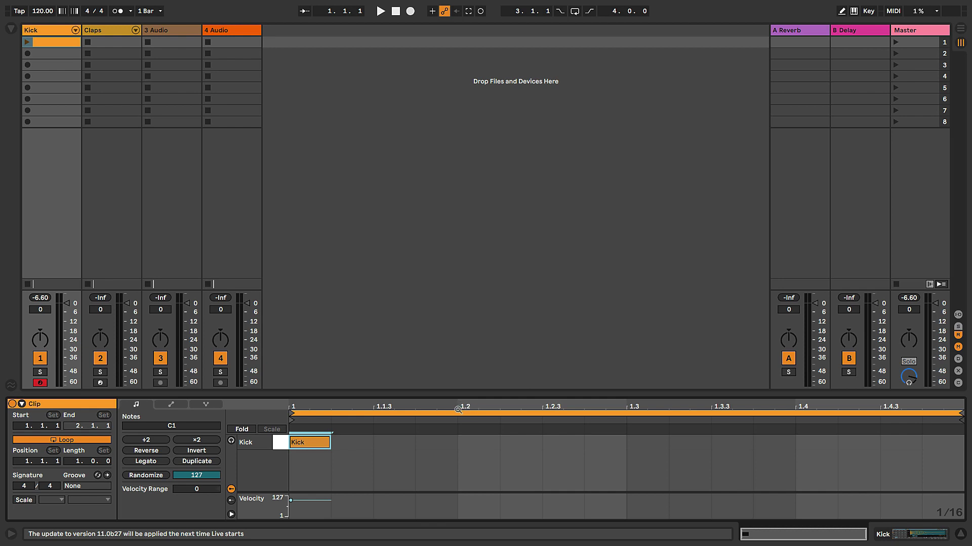
- Examine the bar and beat divisions in the Arrangement View timeline and return to Session View
key(Tab)
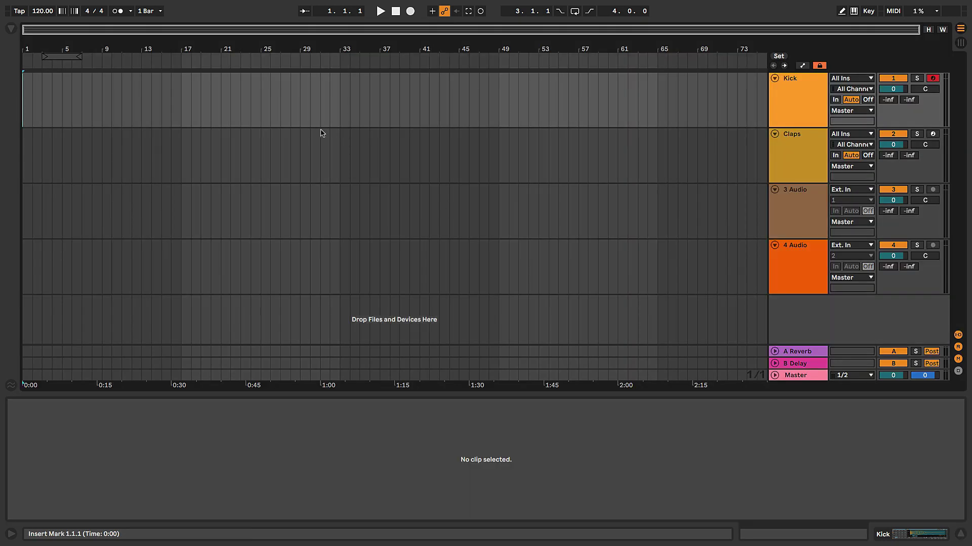
drag(34, 44, 101, 48)
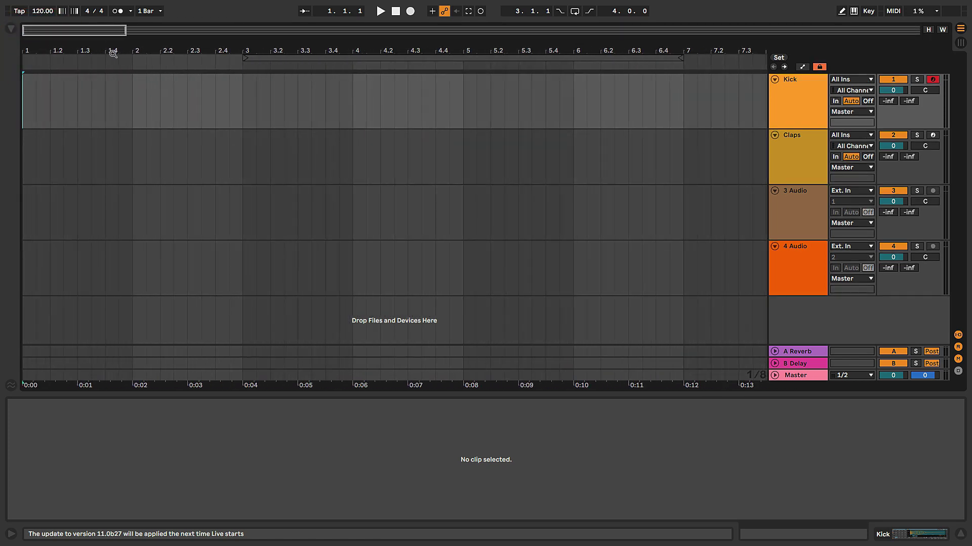
key(Tab)
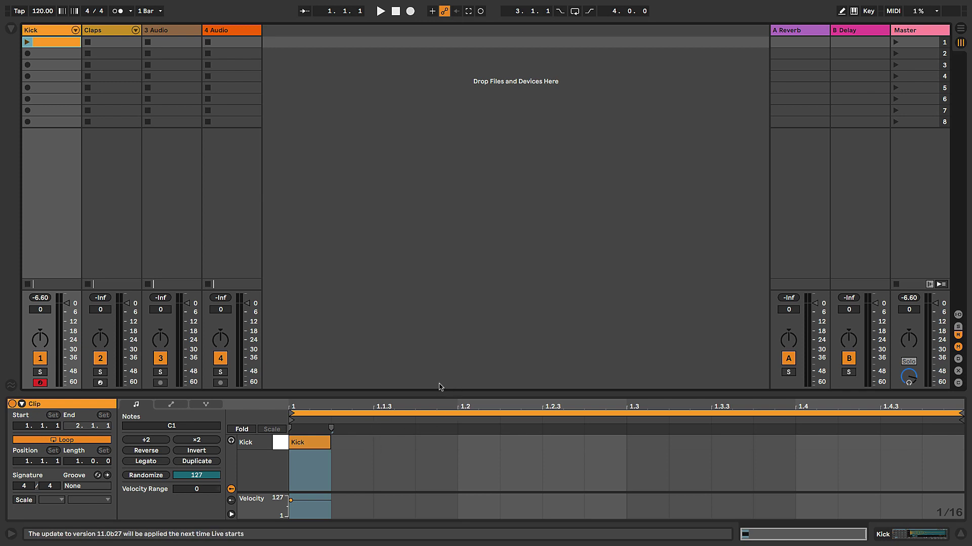
- Add kick notes at 1.2, 1.3 and 1.4 in the Kick clip for a four-on-the-floor pattern
click(300, 443)
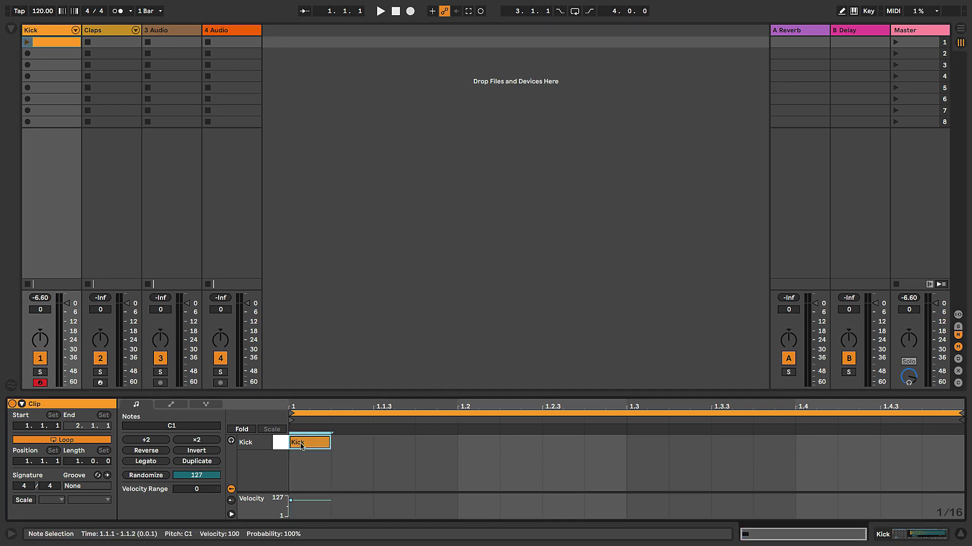
click(302, 444)
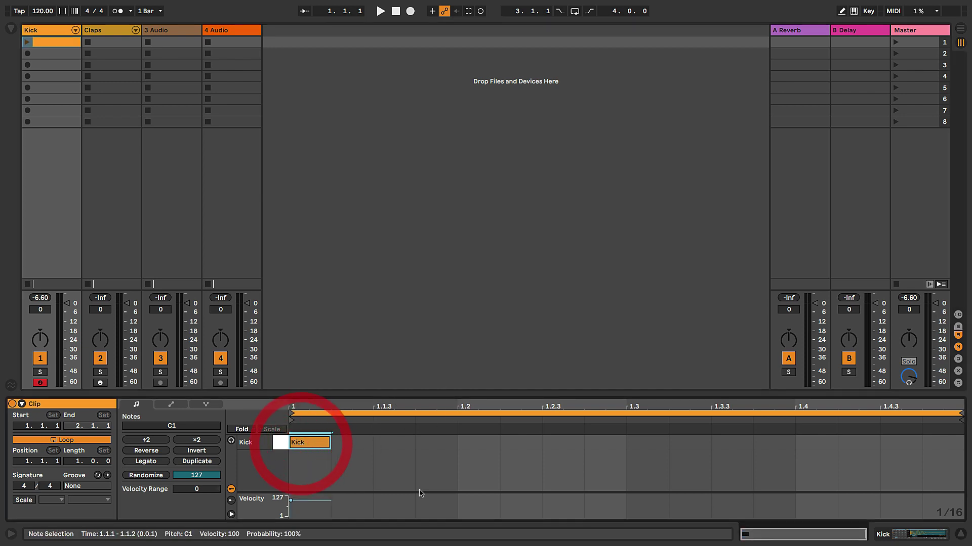
double_click(463, 443)
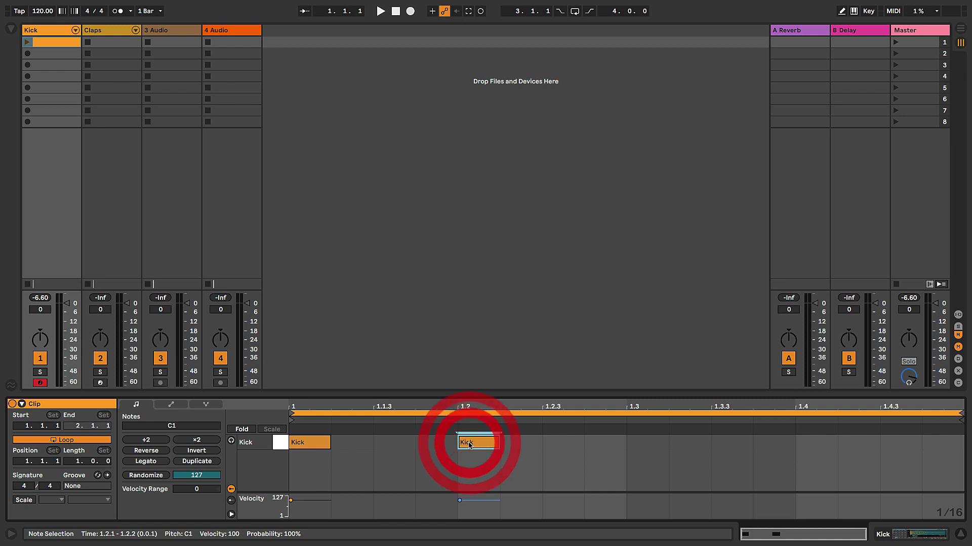
double_click(637, 442)
double_click(807, 447)
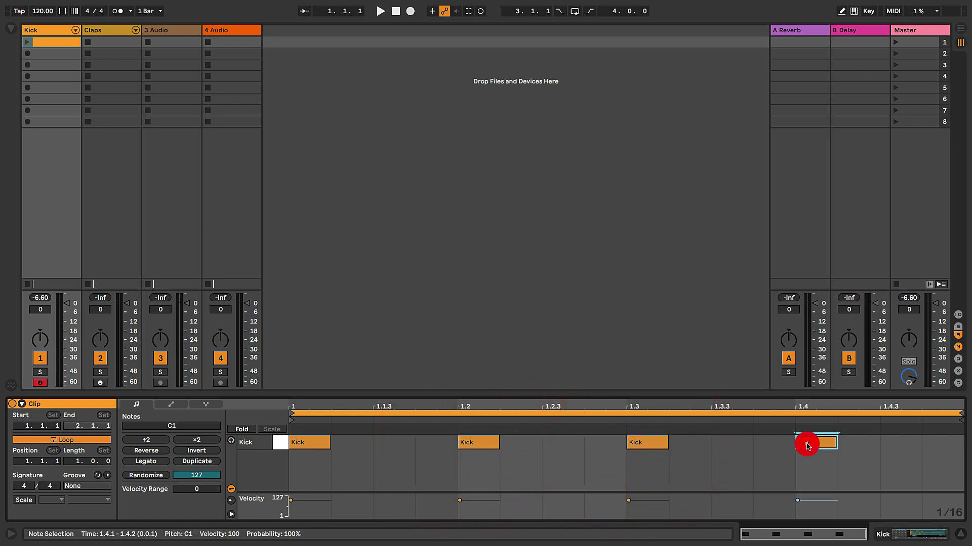
- Check the fixed grid options of the Kick clip's note editor without changing the grid
drag(722, 393, 722, 373)
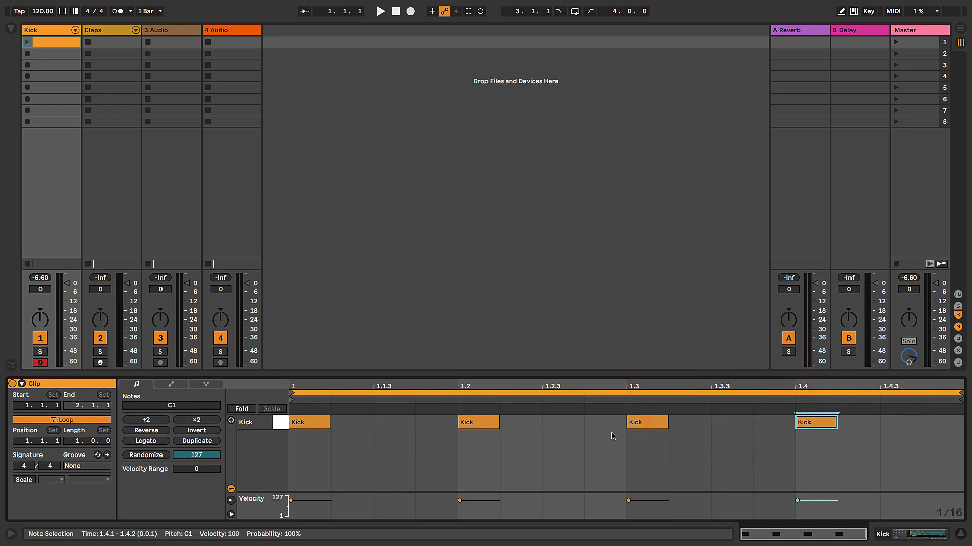
right_click(558, 454)
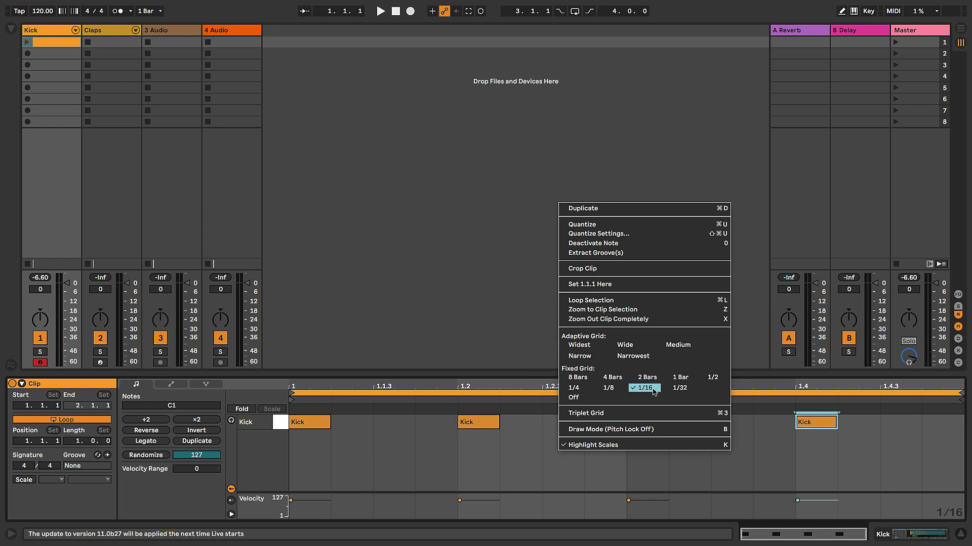
click(514, 454)
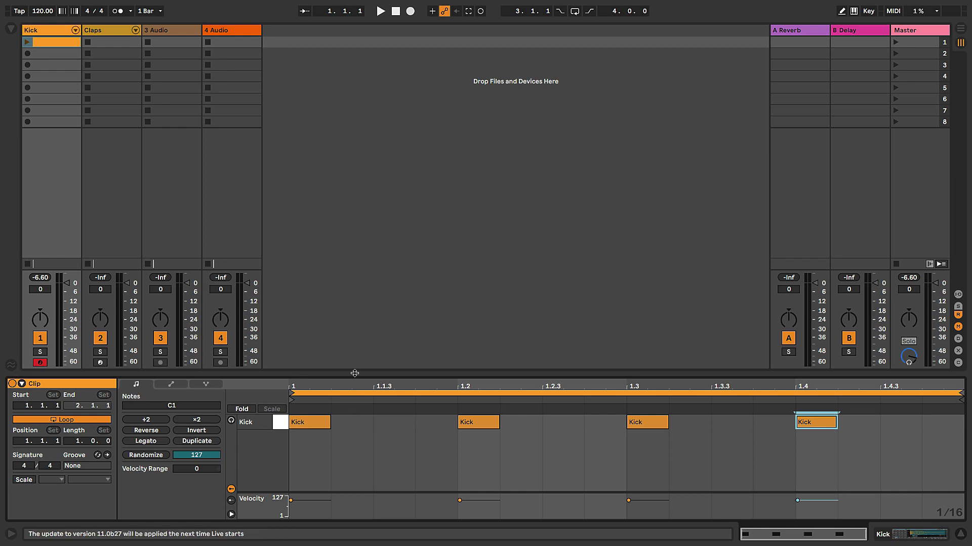
drag(355, 373, 354, 381)
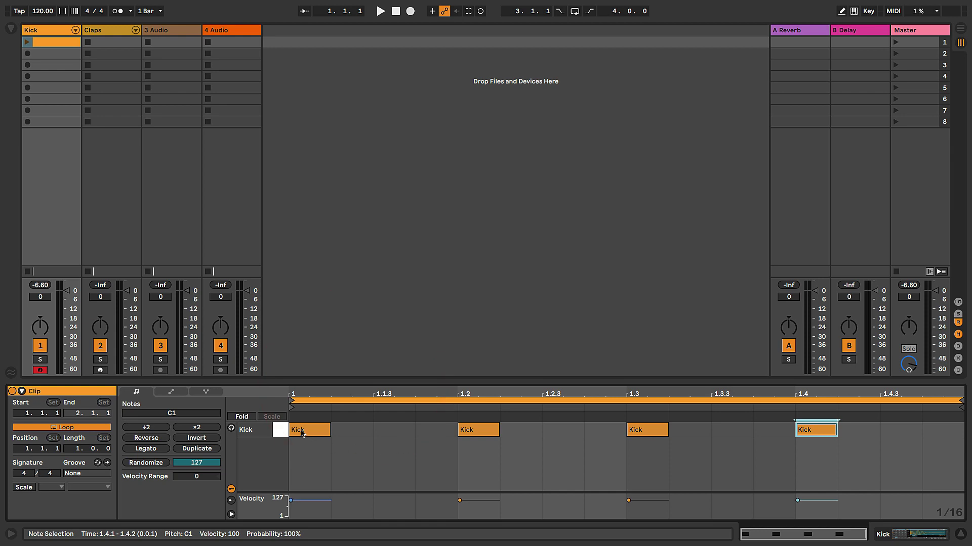
- Switch the Kick clip's Loop setting off and back on
click(43, 44)
click(63, 427)
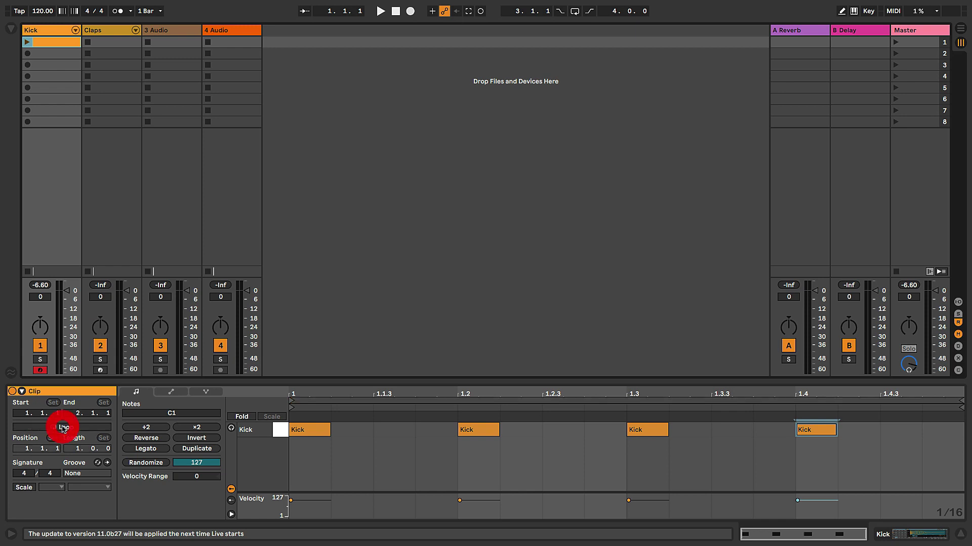
click(63, 428)
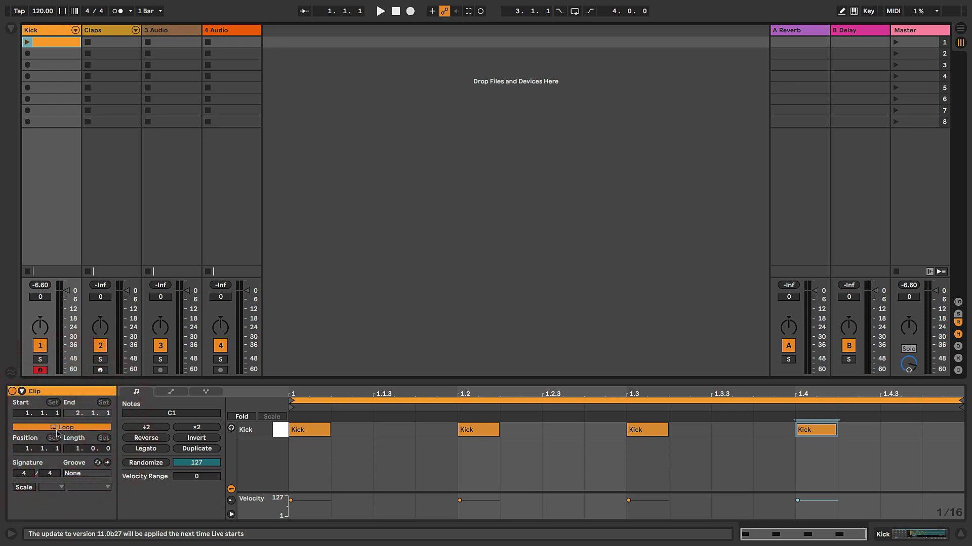
- Launch the Kick clip to hear the pattern, stop playback and launch the clip again
click(26, 43)
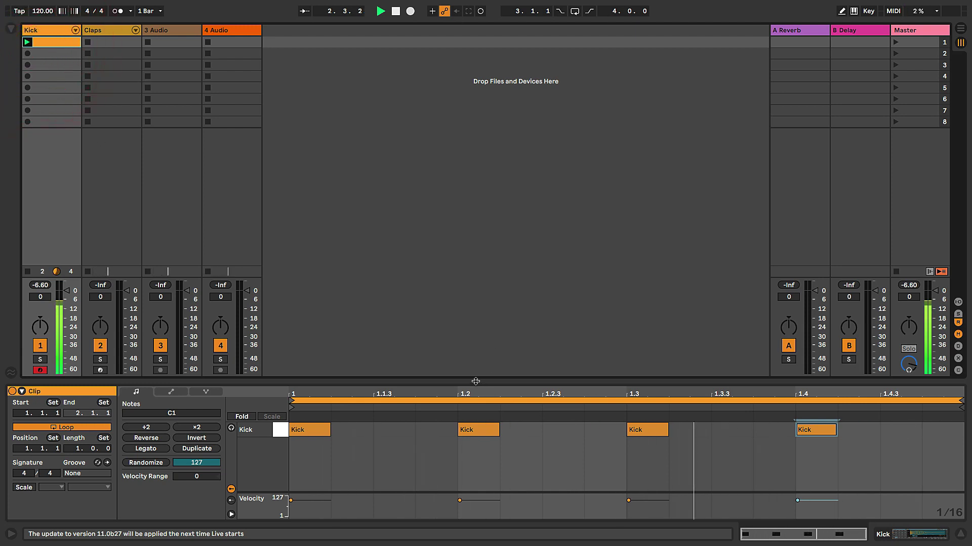
mouse_move(474, 383)
mouse_down()
mouse_move(486, 397)
mouse_move(478, 396)
mouse_up()
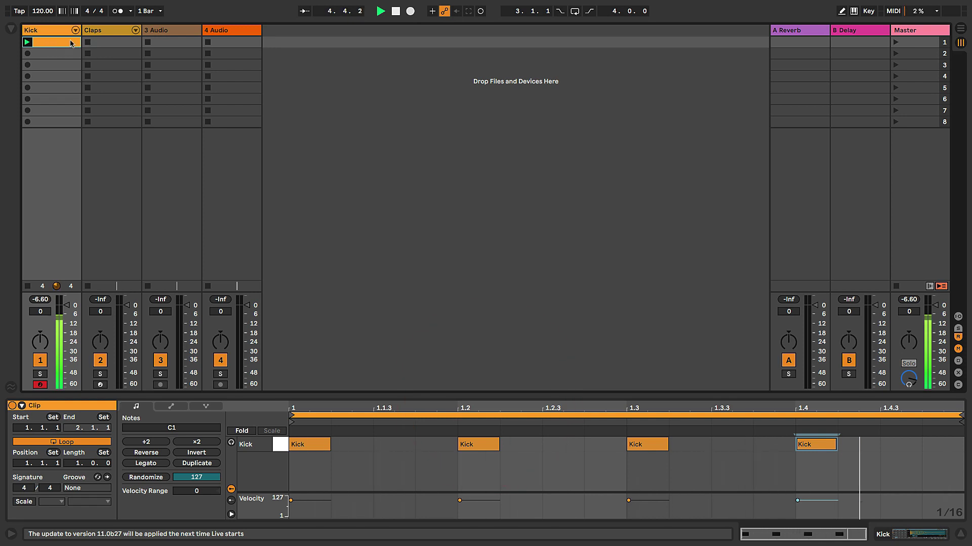
click(398, 11)
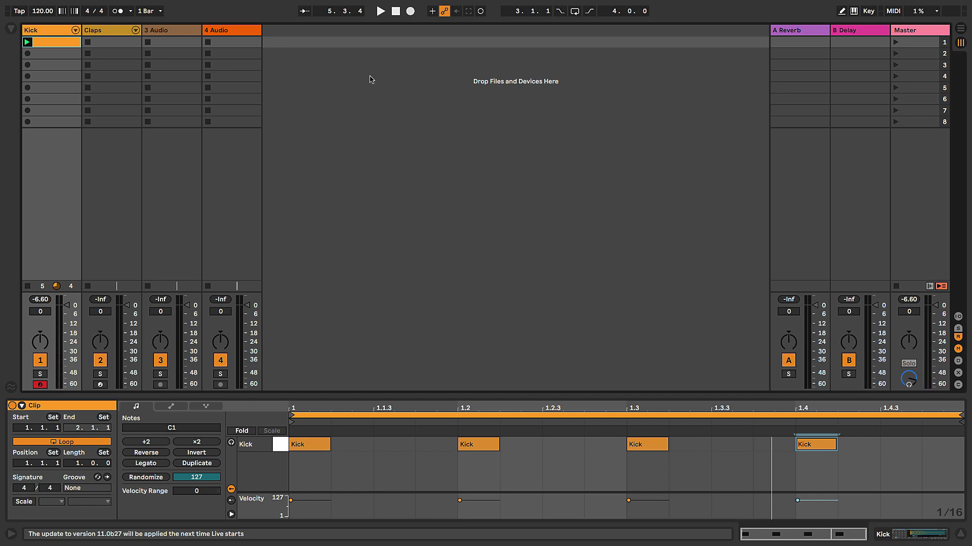
click(27, 42)
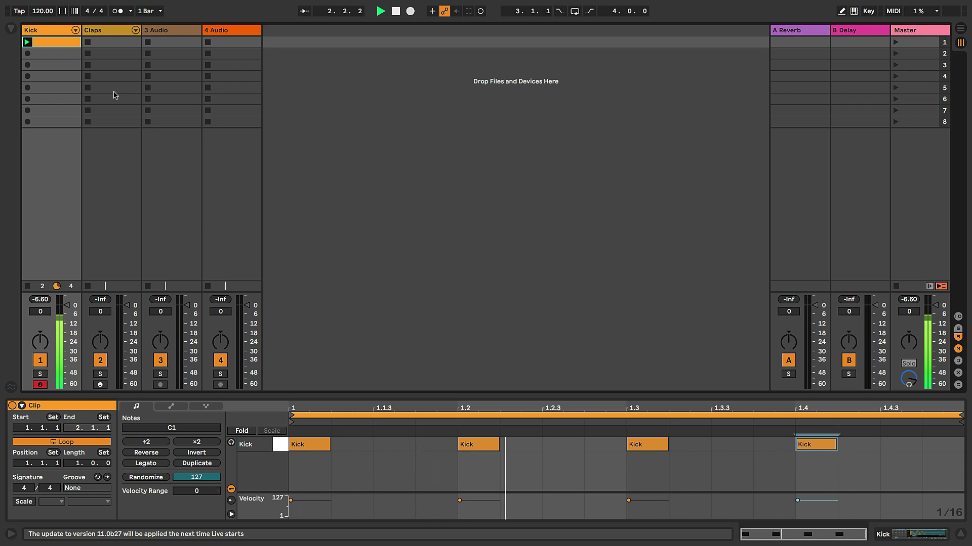
- Create an empty MIDI clip in the first slot of the Claps track
double_click(106, 44)
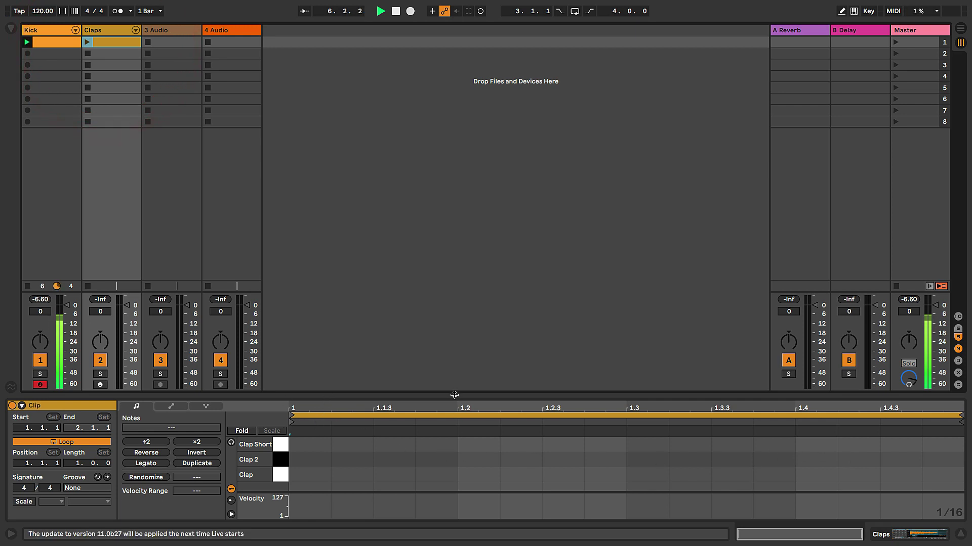
drag(455, 395, 455, 393)
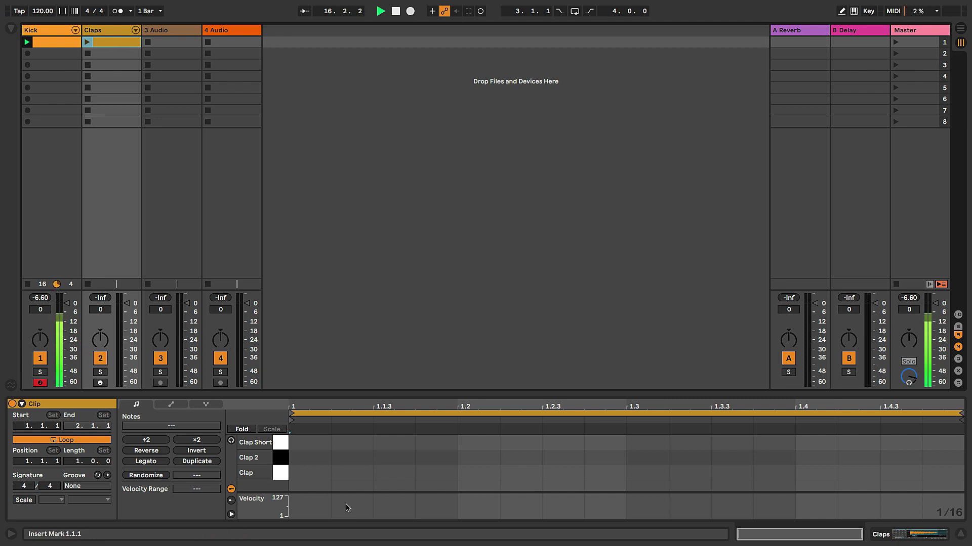
- Turn on note preview in the Claps clip and audition the Clap, Clap 2 and Clap Short sounds
click(281, 458)
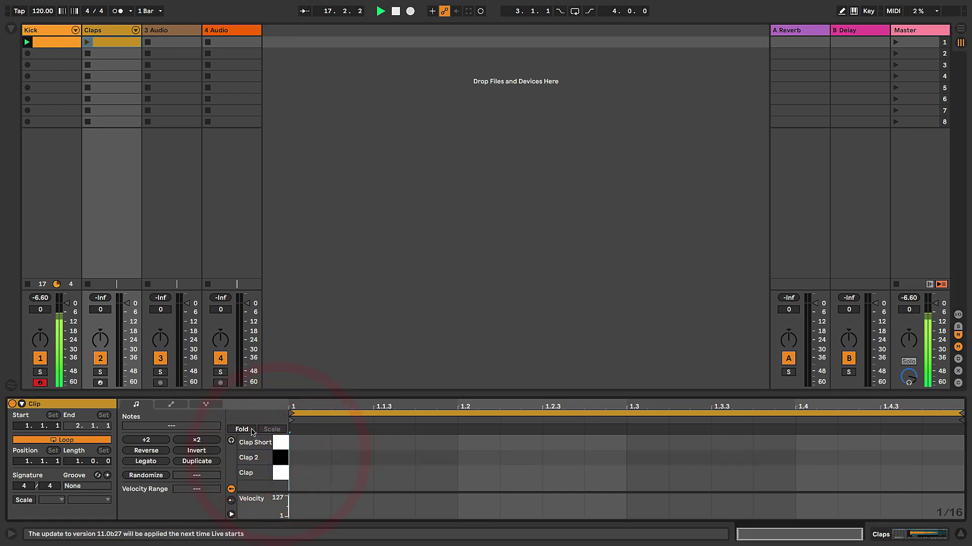
click(231, 442)
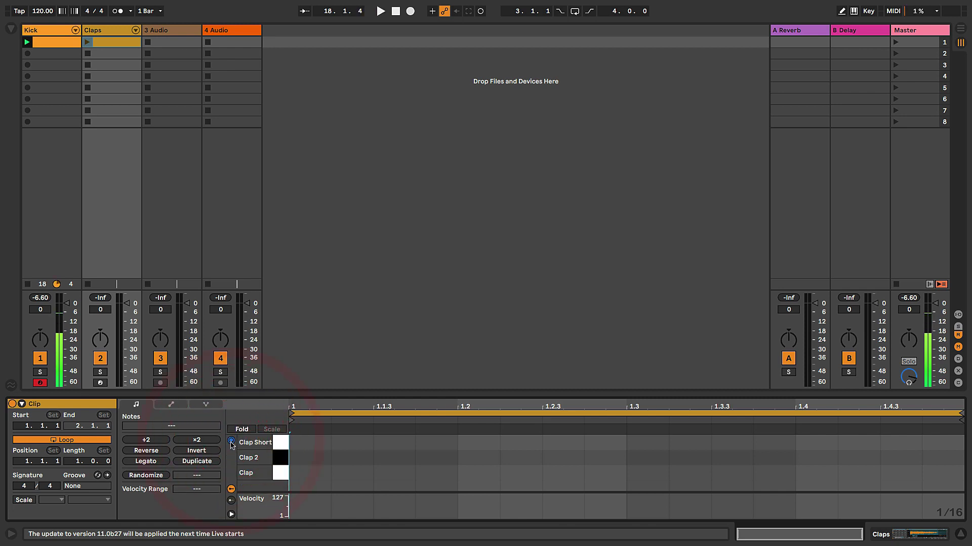
click(278, 462)
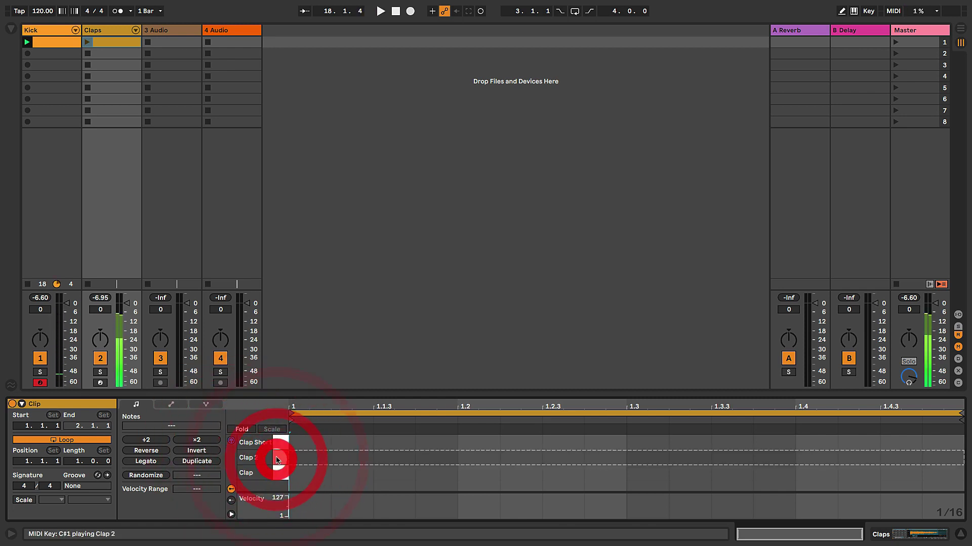
click(280, 444)
click(280, 457)
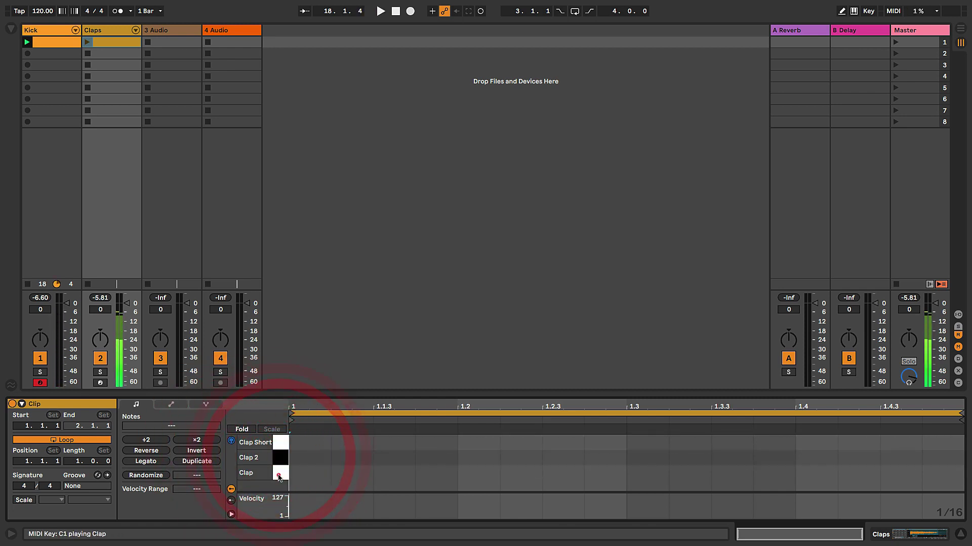
click(279, 462)
click(280, 460)
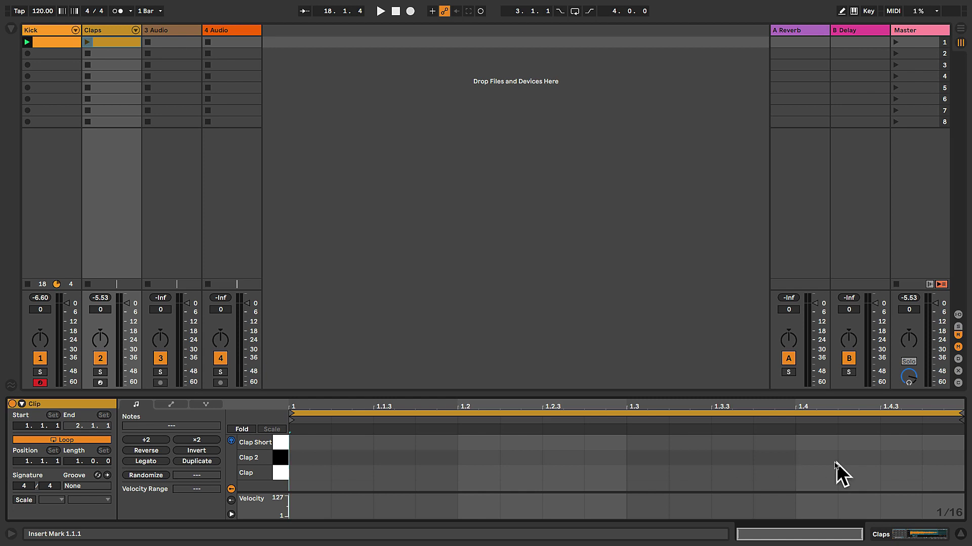
- Try a Clap 2 note at 1.2 in the Claps clip and delete it
double_click(472, 461)
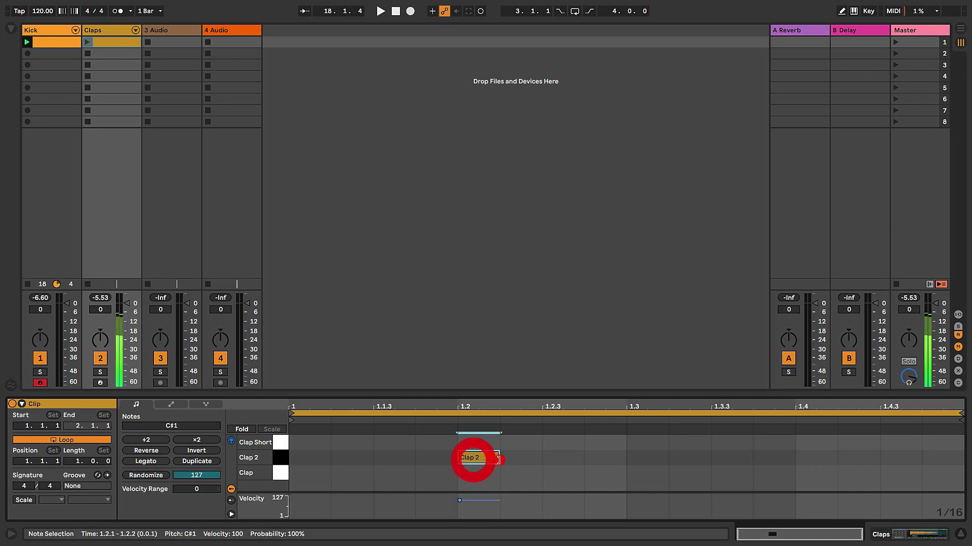
double_click(498, 458)
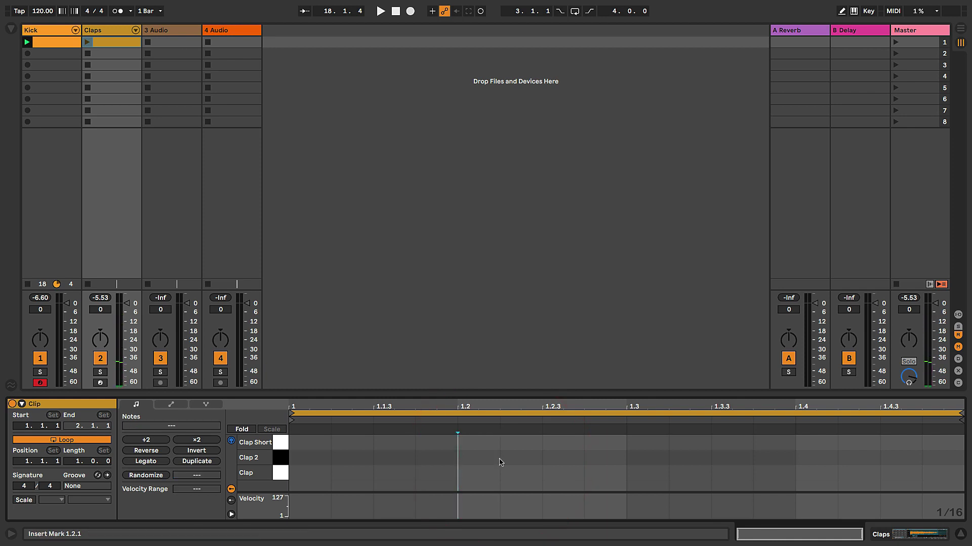
- Toggle Draw Mode on and off several times and leave it on
click(841, 12)
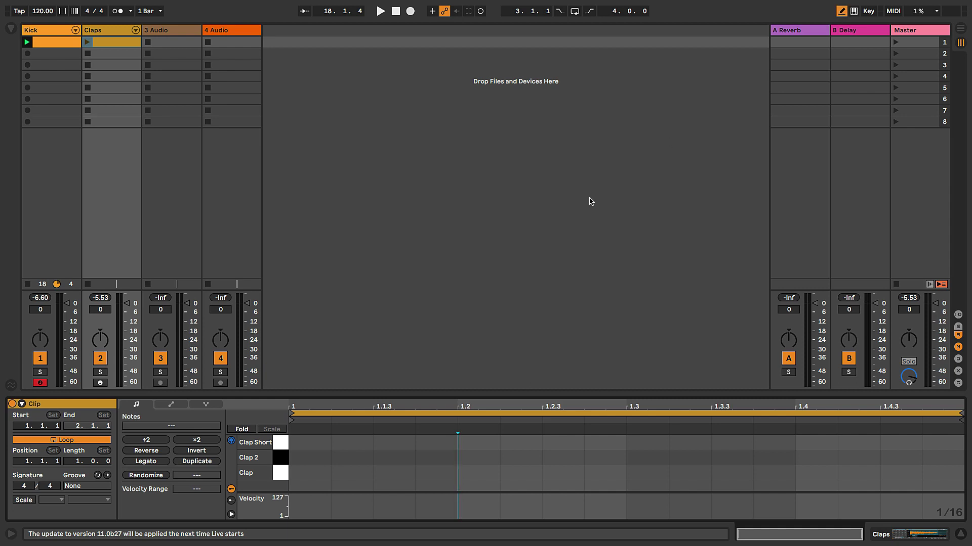
click(842, 12)
click(842, 12)
click(842, 12)
click(841, 12)
click(841, 12)
click(842, 13)
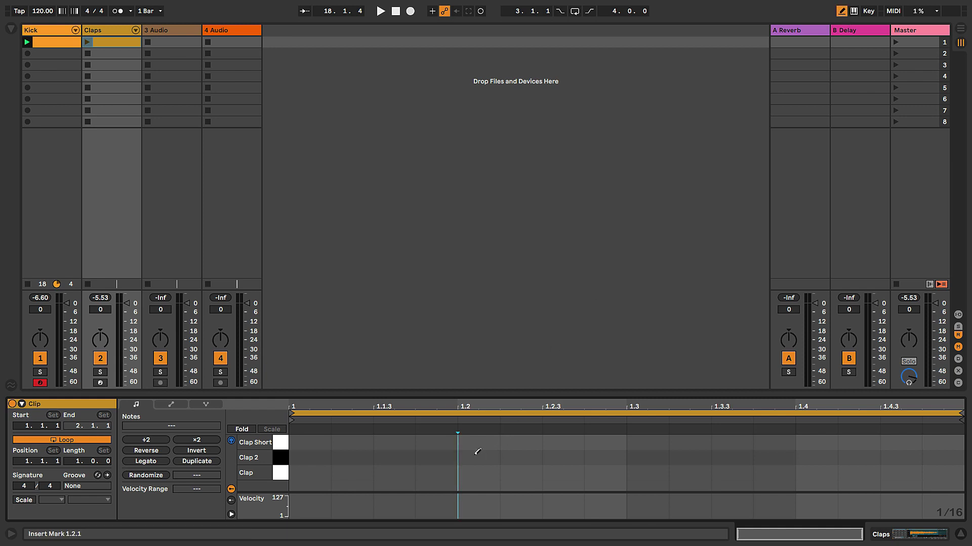
- Draw Clap 2 notes at 1.2 and 1.4 in the Claps clip, erasing and redrawing the one at 1.4
click(476, 458)
click(799, 458)
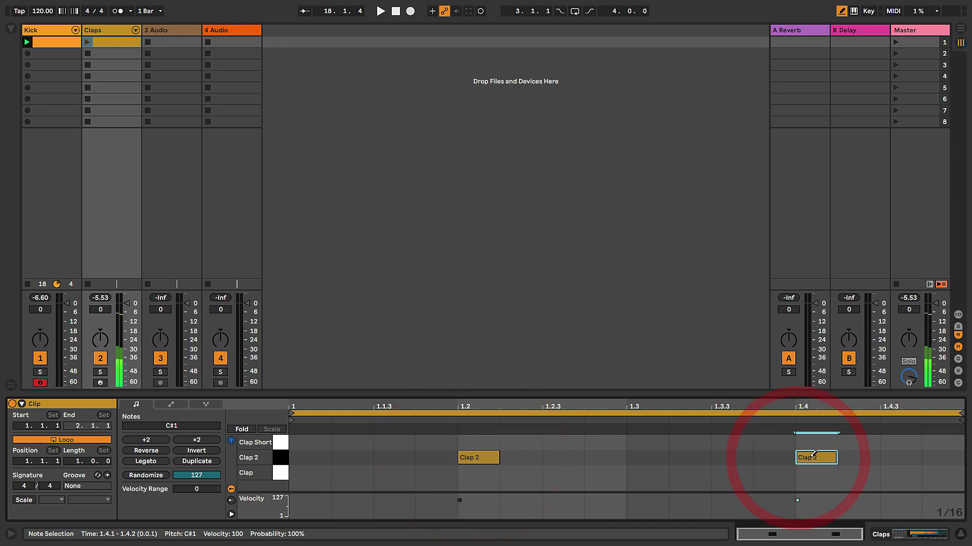
click(816, 457)
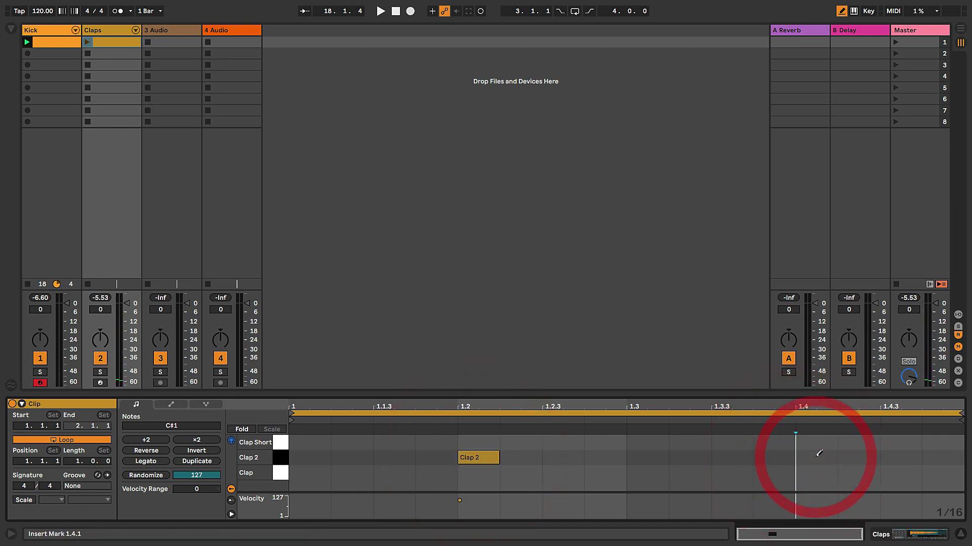
click(816, 457)
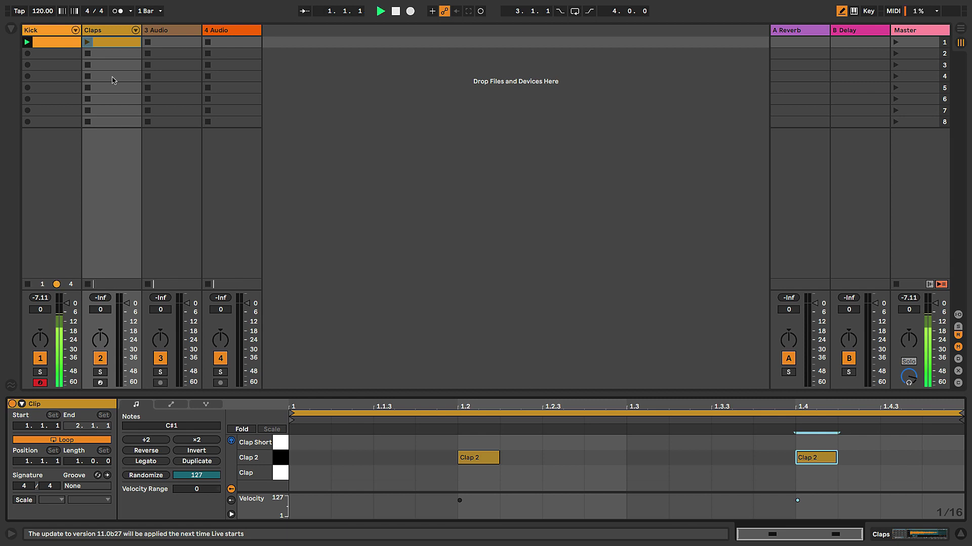
- Launch the Claps clip alongside the kick and lower the Claps track volume to -7.5 dB
key(space)
key(space)
click(88, 43)
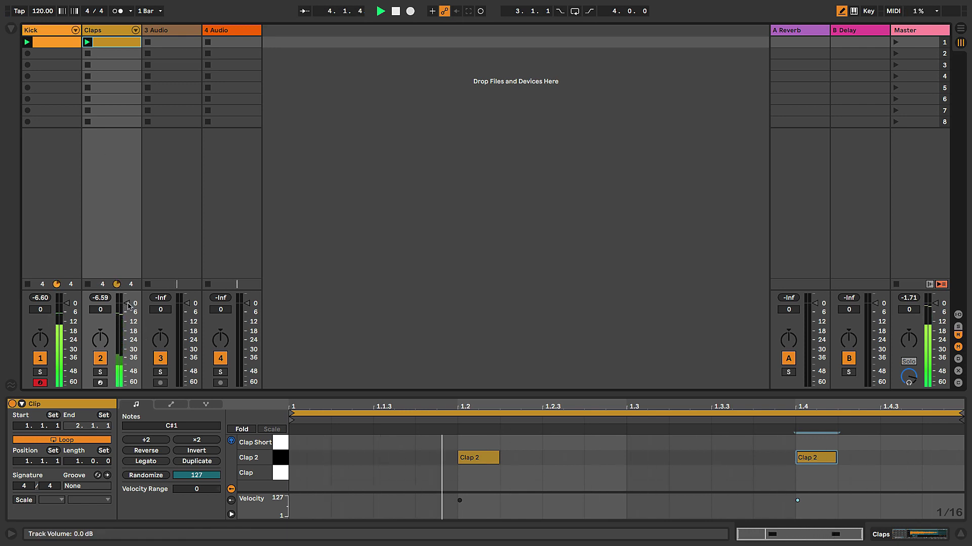
drag(129, 307, 130, 317)
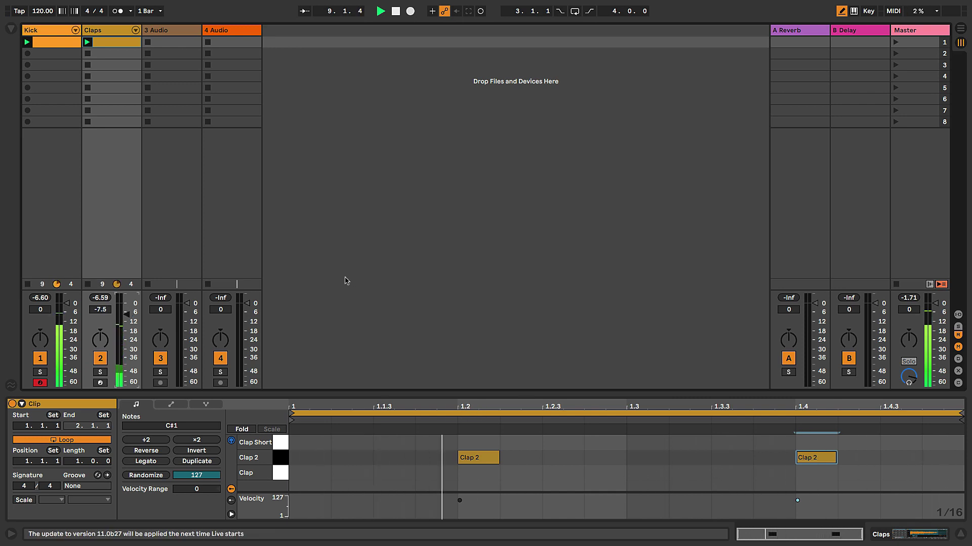
- Duplicate the Claps clip into the second slot of its track, then play the copy with the kick and stop
click(108, 44)
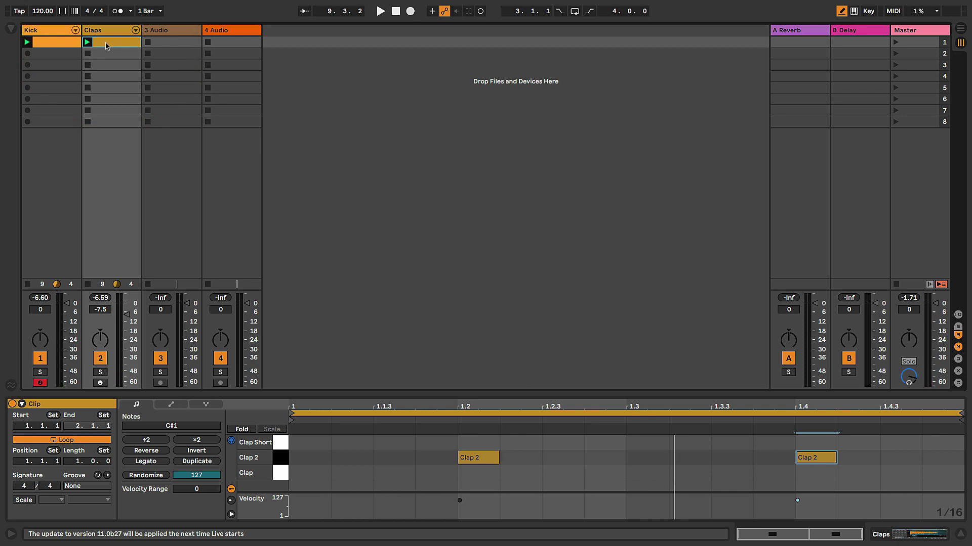
key(super+d)
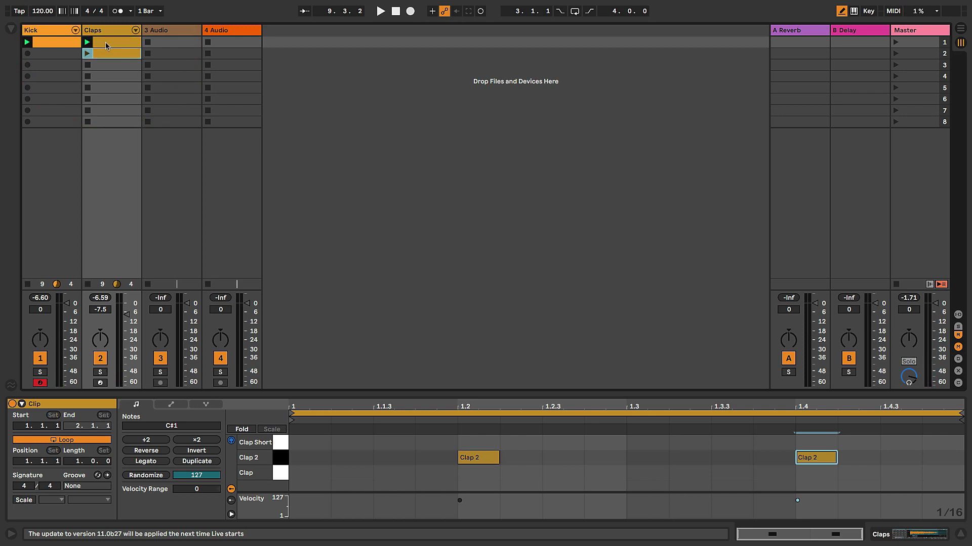
click(109, 55)
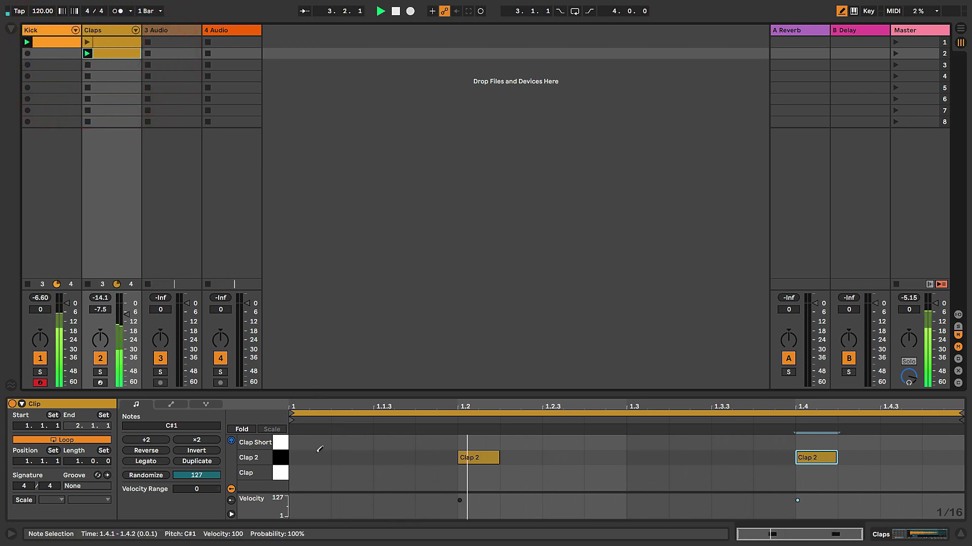
key(space)
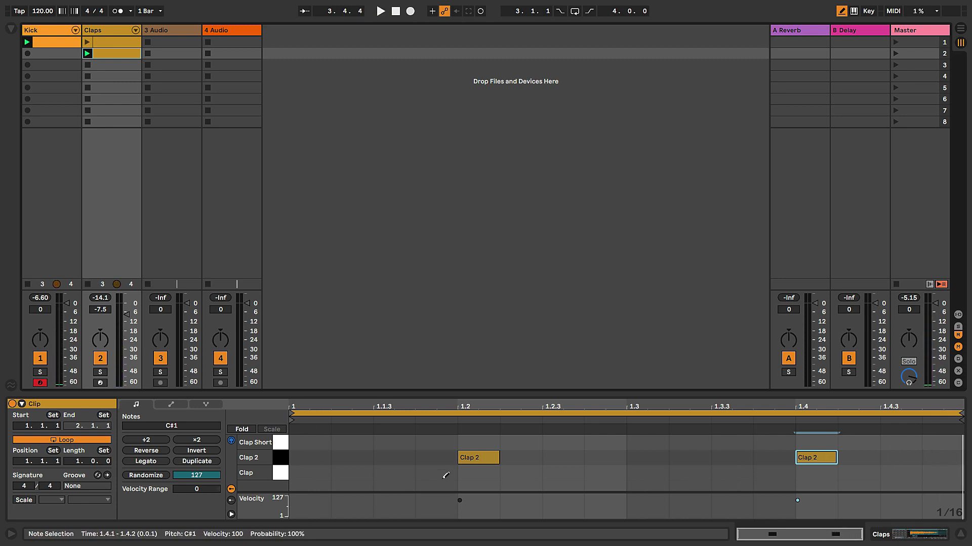
- Layer Clap notes at 1.2 and 1.4 in the duplicated clip and, during playback, set the Claps track volume to -8.0 dB
click(473, 473)
click(820, 473)
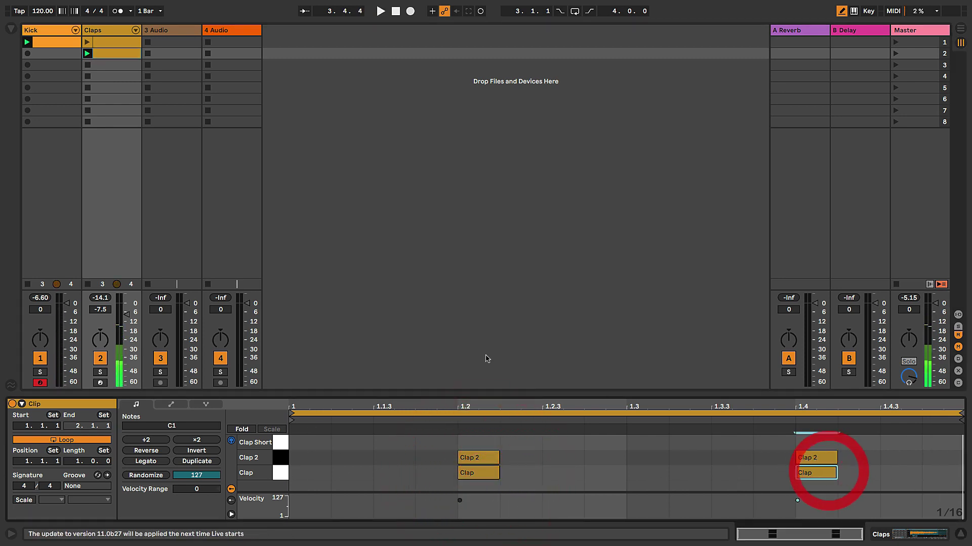
key(space)
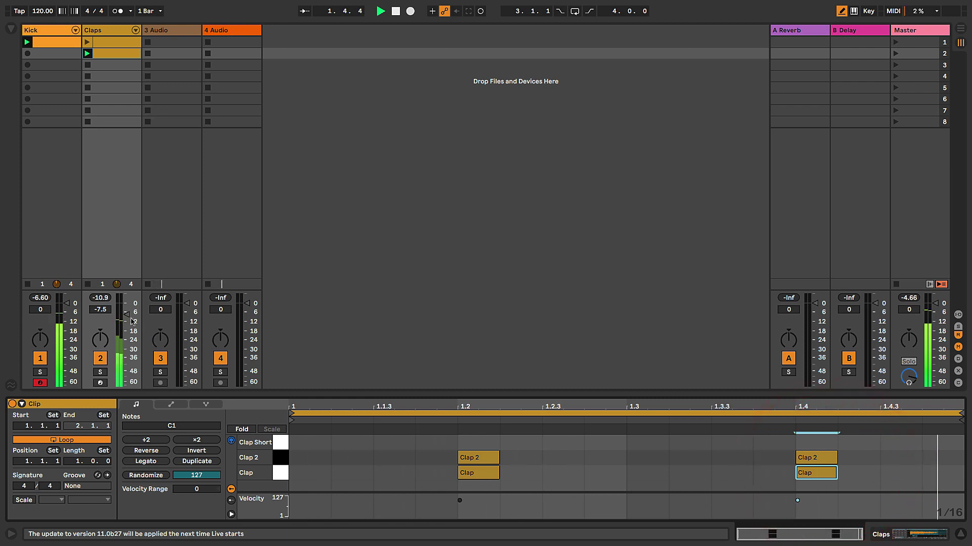
drag(130, 316, 130, 318)
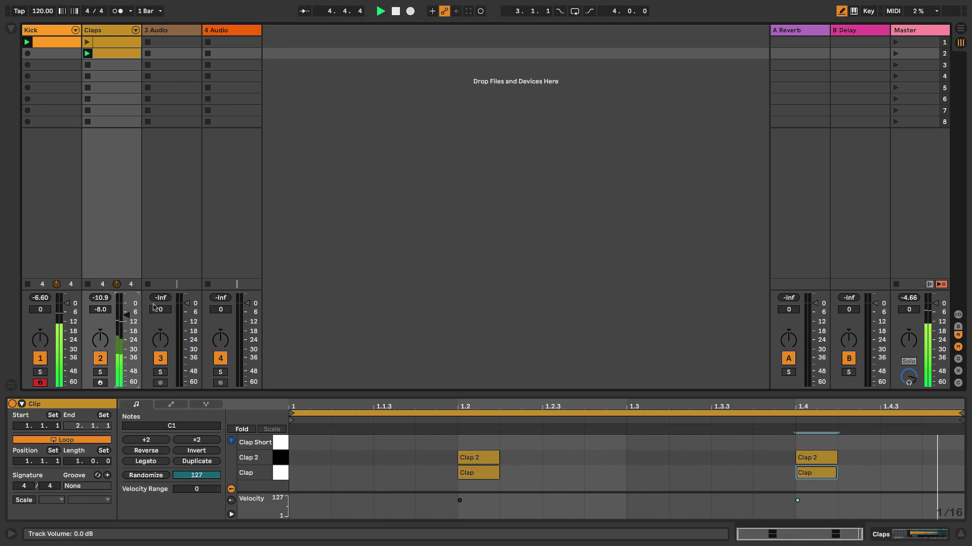
- Turn off Draw Mode and select all notes in the Clap row of the duplicated clip, auditioning the Clap sound
key(b)
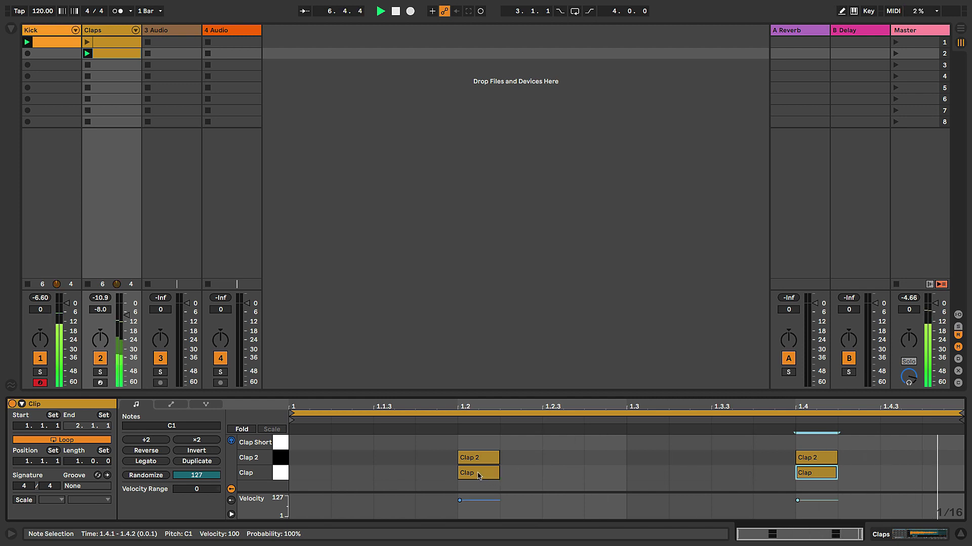
mouse_move(472, 475)
mouse_down()
mouse_move(526, 481)
mouse_move(478, 475)
mouse_up()
click(478, 476)
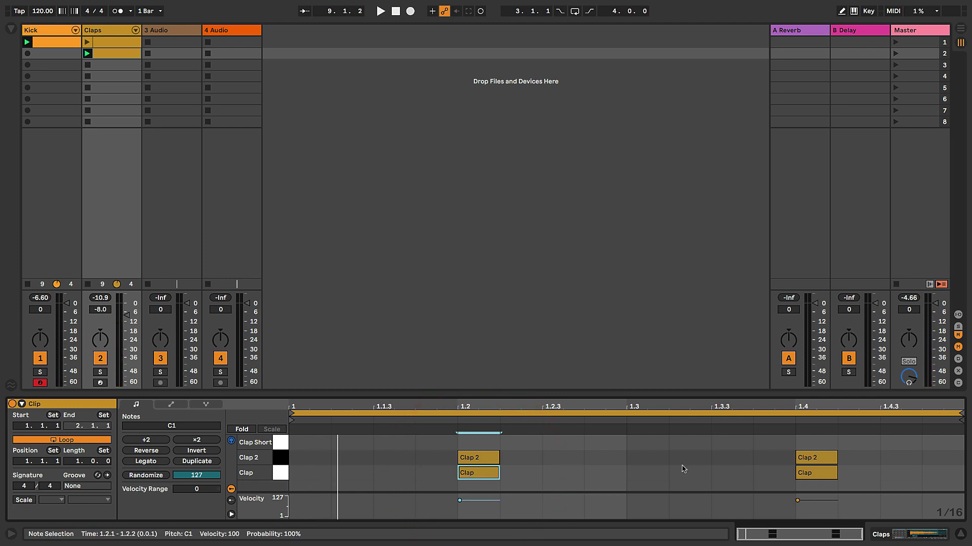
click(282, 474)
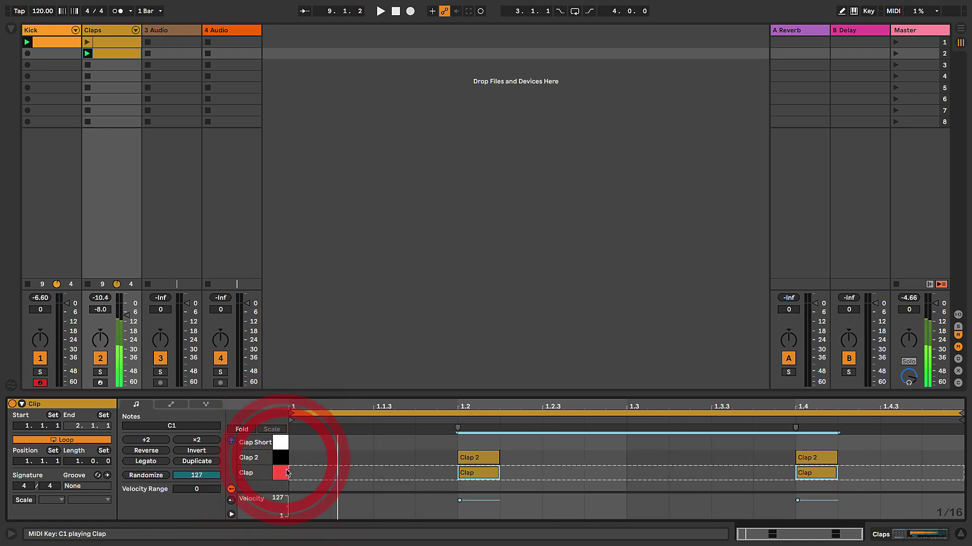
click(279, 475)
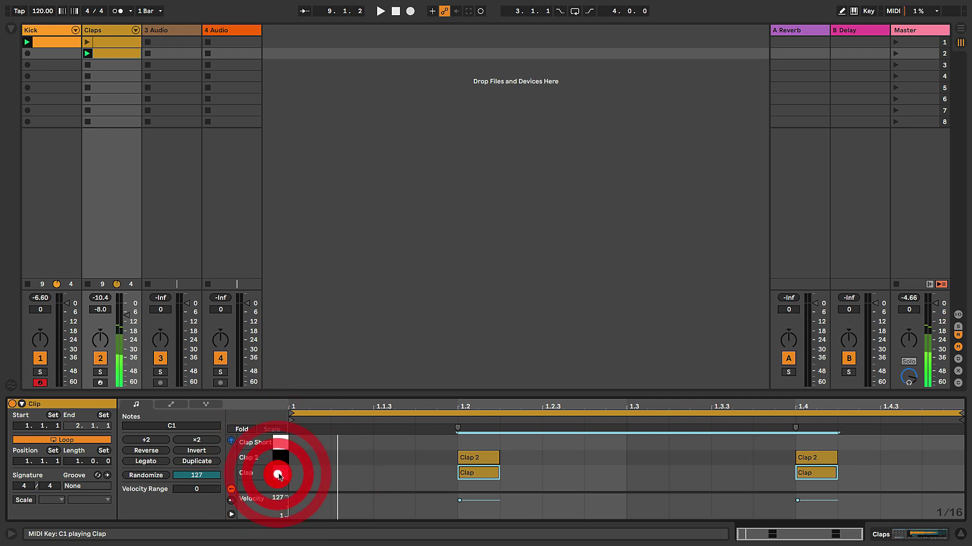
click(280, 475)
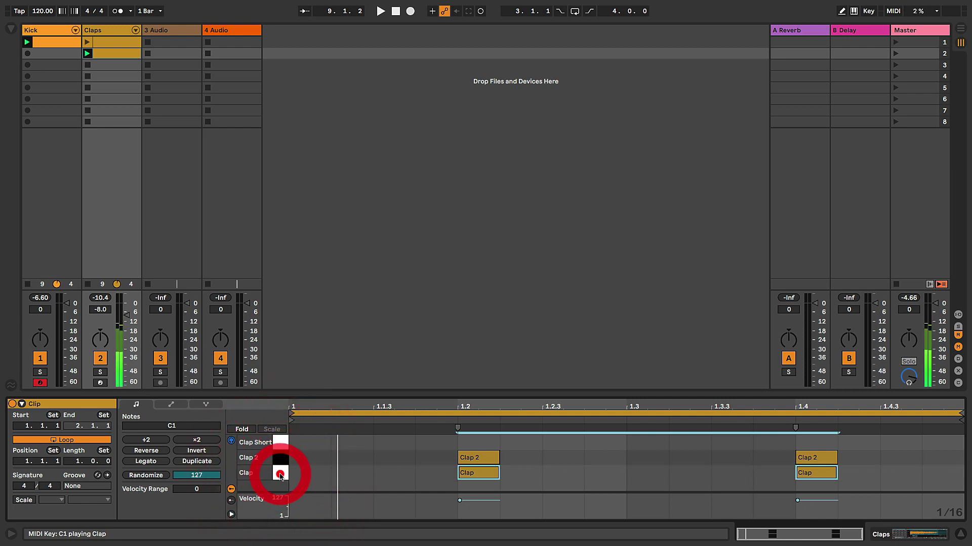
click(280, 476)
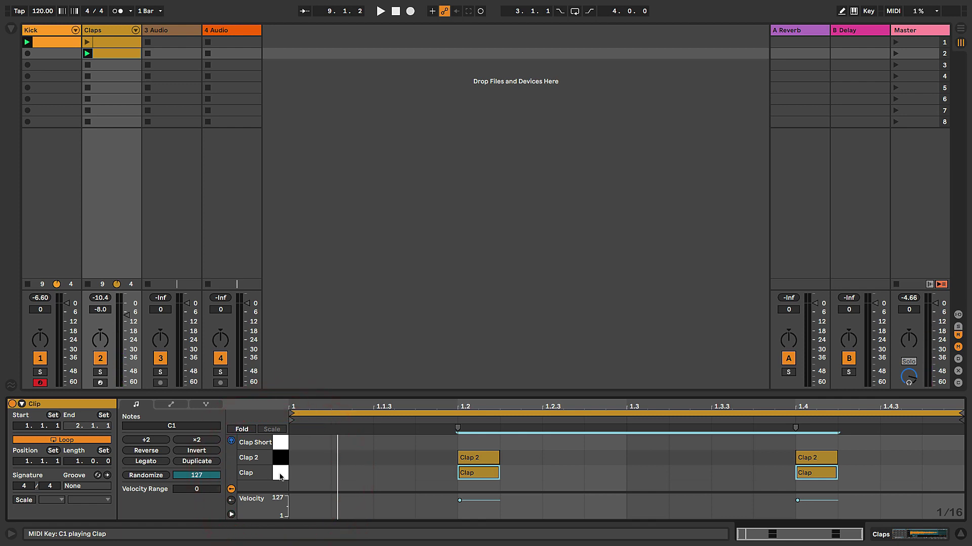
click(280, 476)
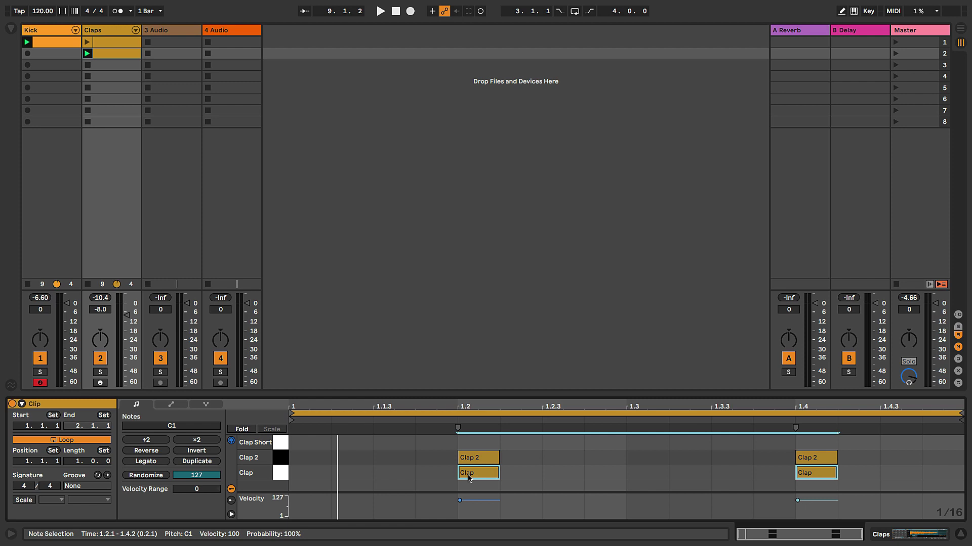
- Shift both Clap notes slightly ahead of beats 1.2 and 1.4 and return them to the grid
click(468, 478)
drag(469, 478, 467, 479)
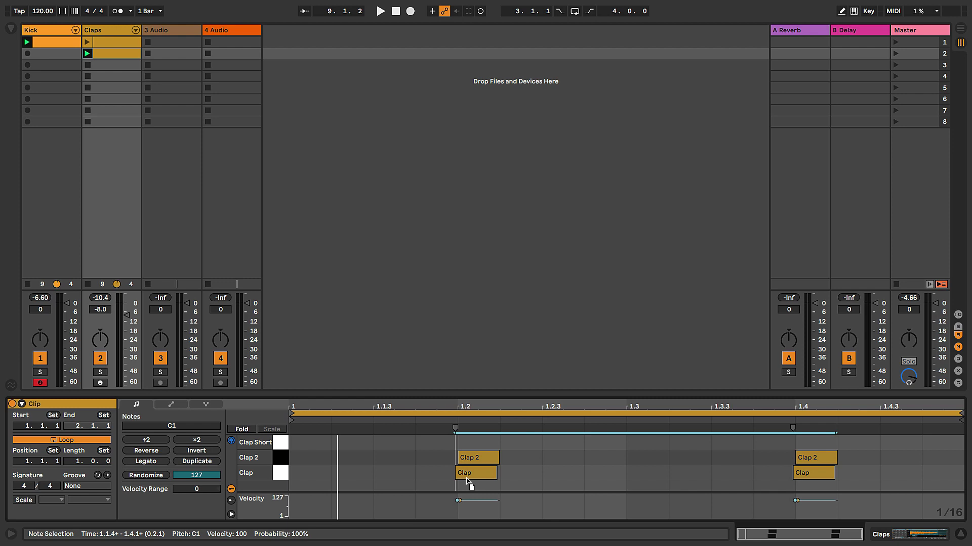
drag(467, 480, 466, 480)
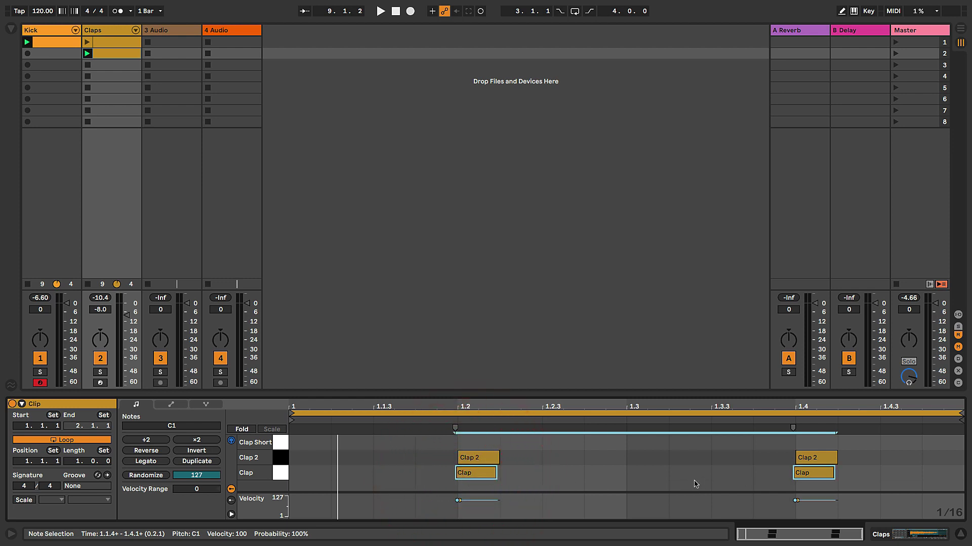
key(ctrl+u)
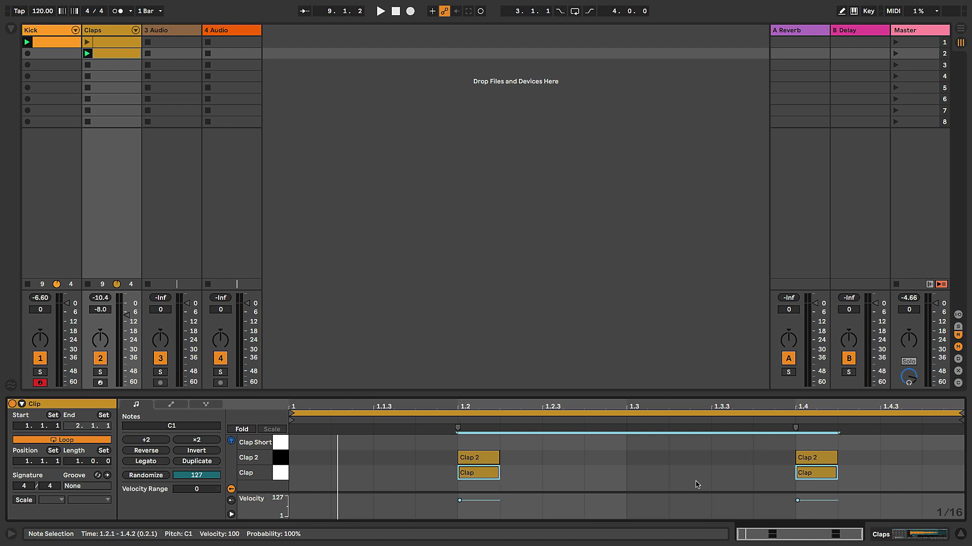
- Select all notes in the Clap row and shift them slightly ahead of beats 1.2 and 1.4, then play the loop and stop
click(506, 473)
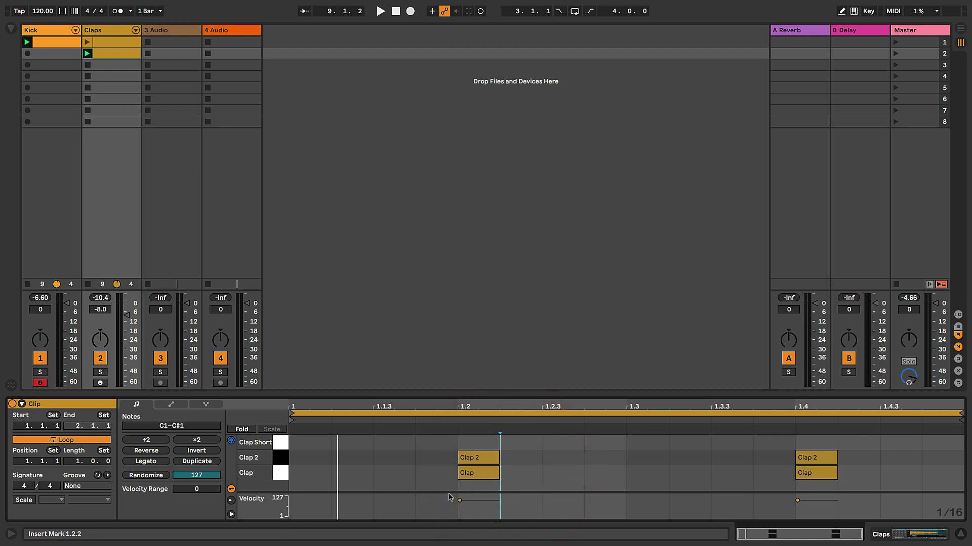
click(282, 478)
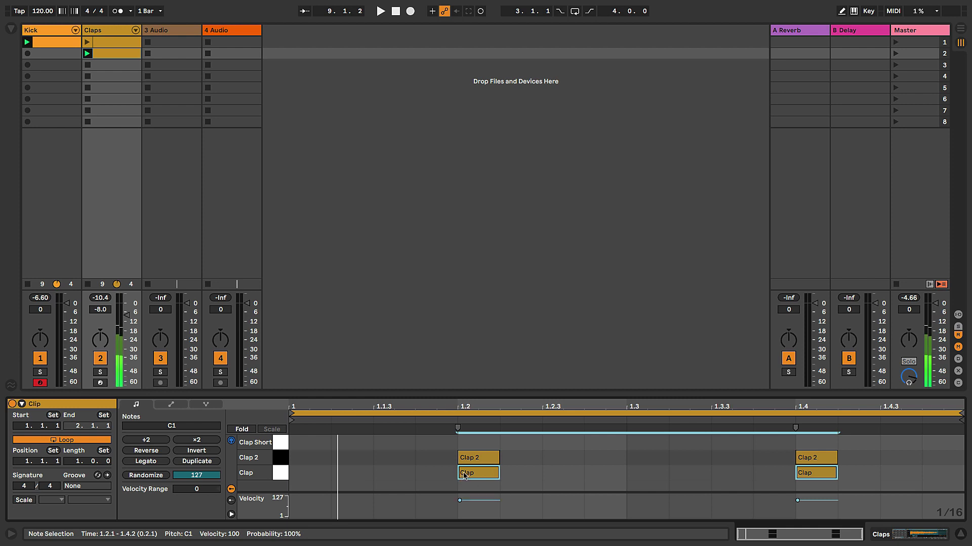
drag(464, 474, 462, 473)
key(space)
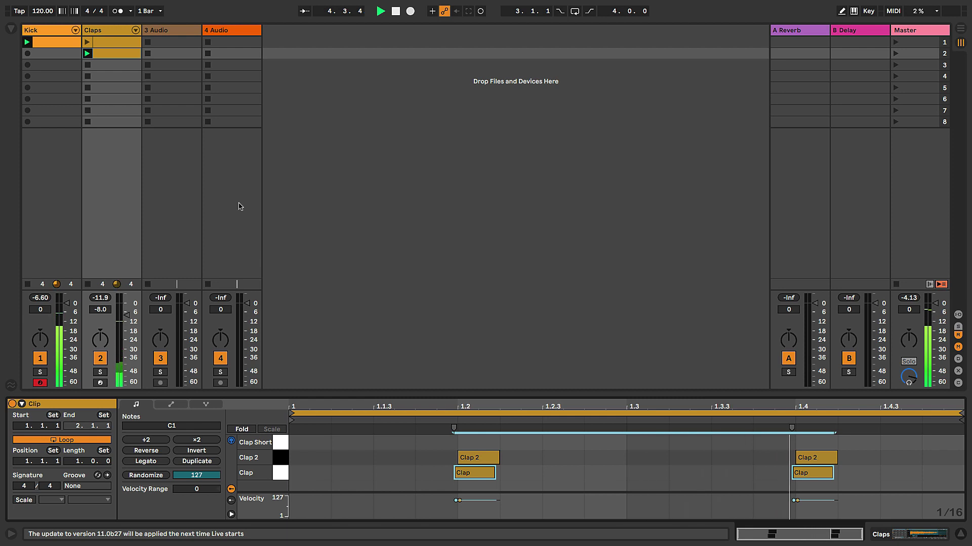
key(space)
- Rename the first clip on the Claps track as Claps 1 and the second as Claps 2
click(109, 42)
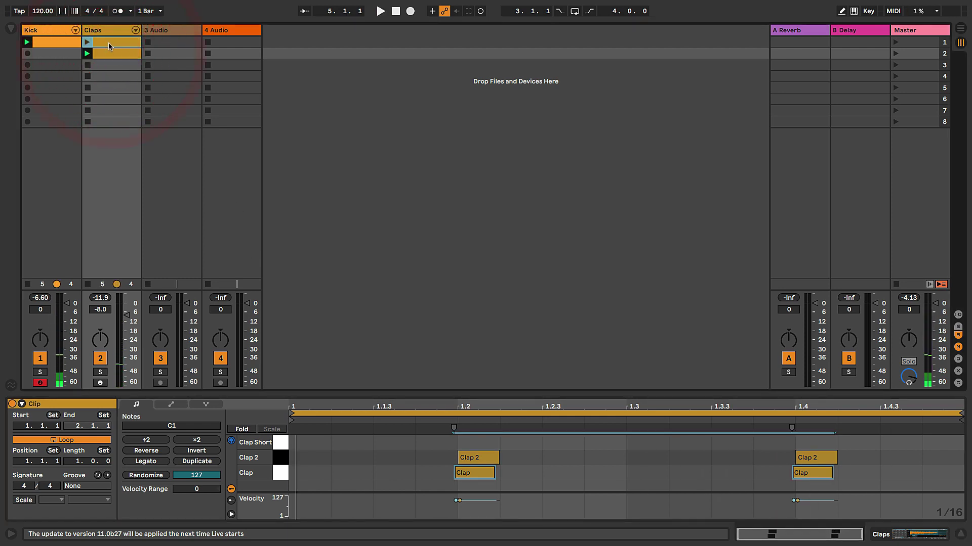
click(108, 42)
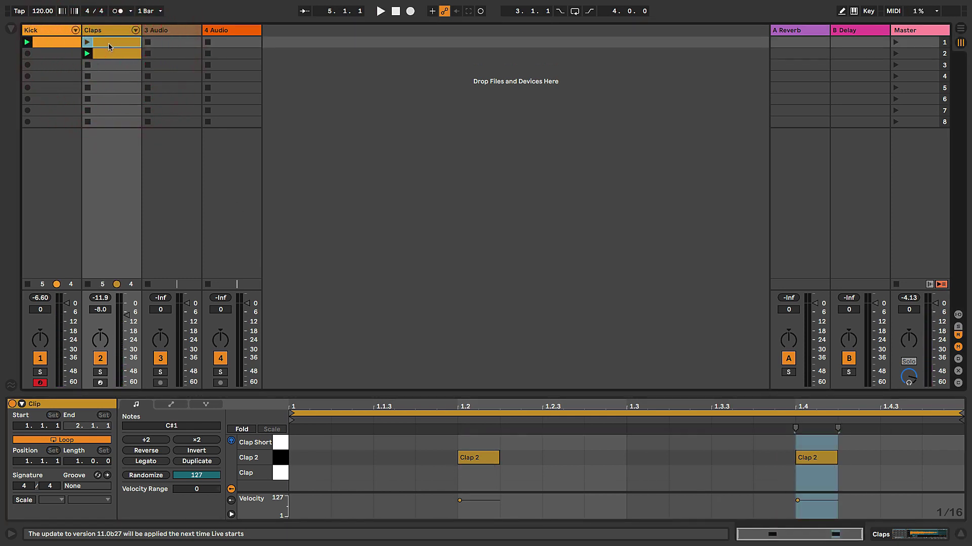
click(108, 44)
key(ctrl+r)
key(Return)
click(109, 54)
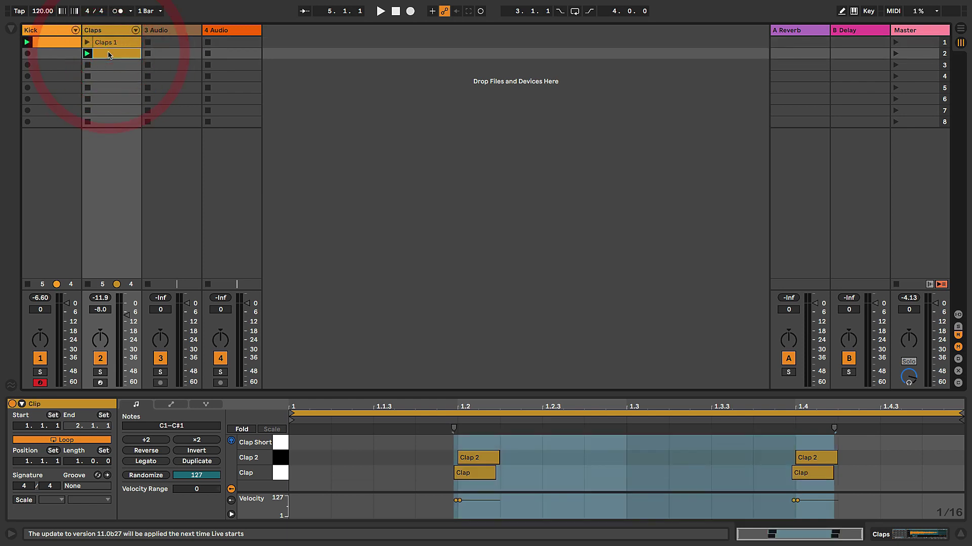
key(ctrl+r)
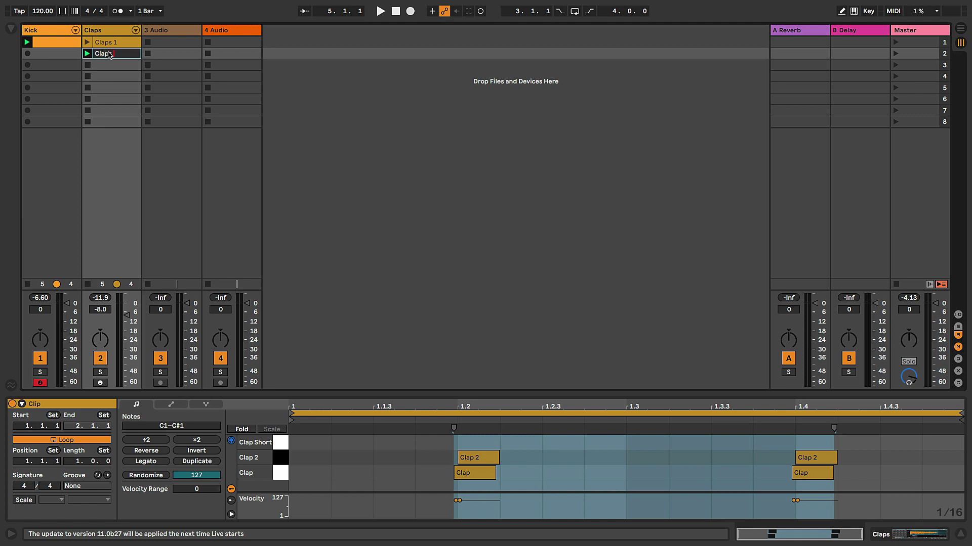
text(Claps 2)
key(Return)
- Duplicate the Claps 2 clip into the third slot and rename the copy as Claps 3
drag(108, 54, 108, 67)
click(108, 67)
key(ctrl+r)
text(Claps )
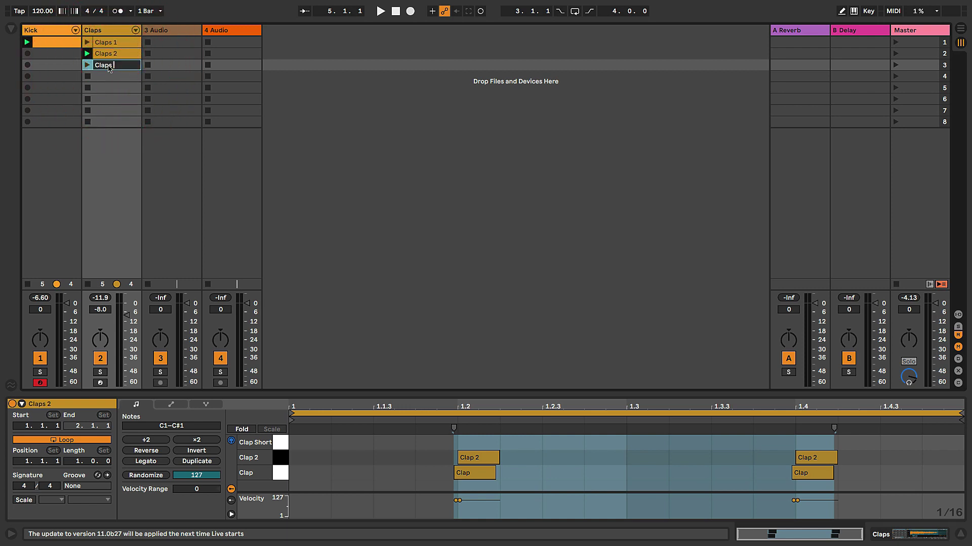
text(3)
key(Return)
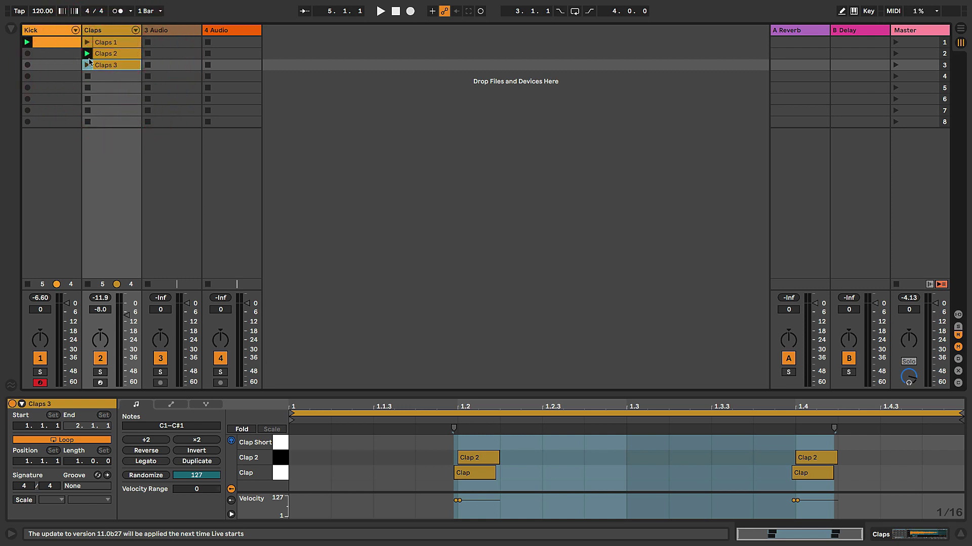
- Launch the Claps 3 clip with the kick, audition the Clap Short sound and stop playback
click(87, 65)
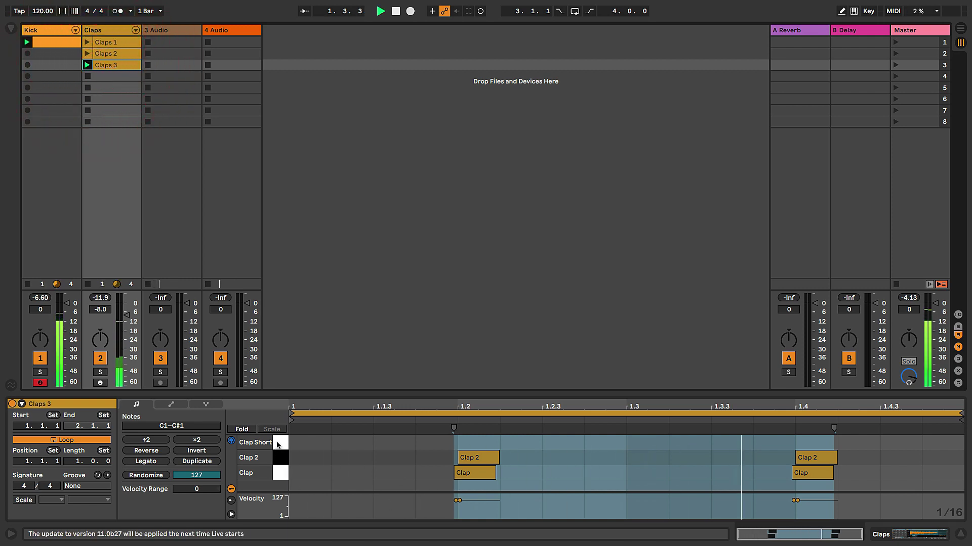
click(279, 443)
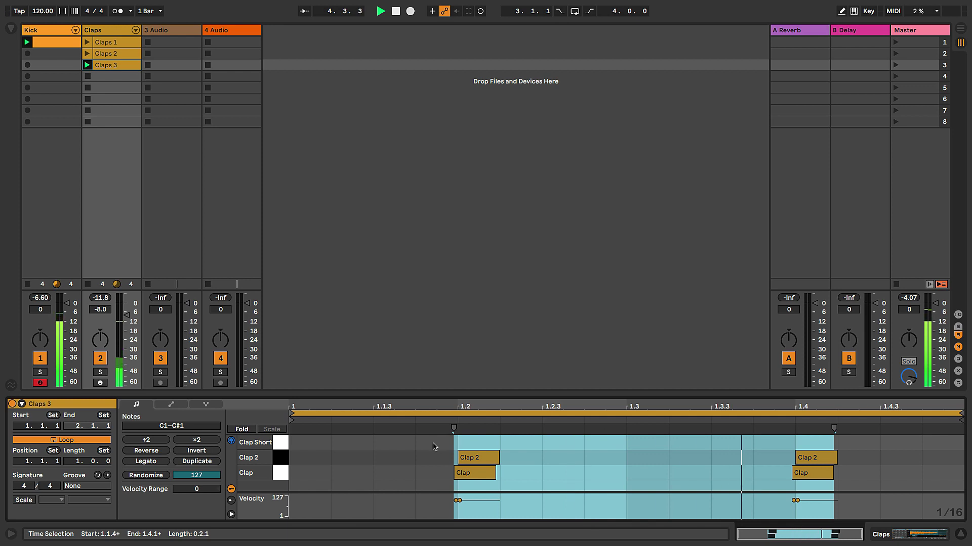
key(space)
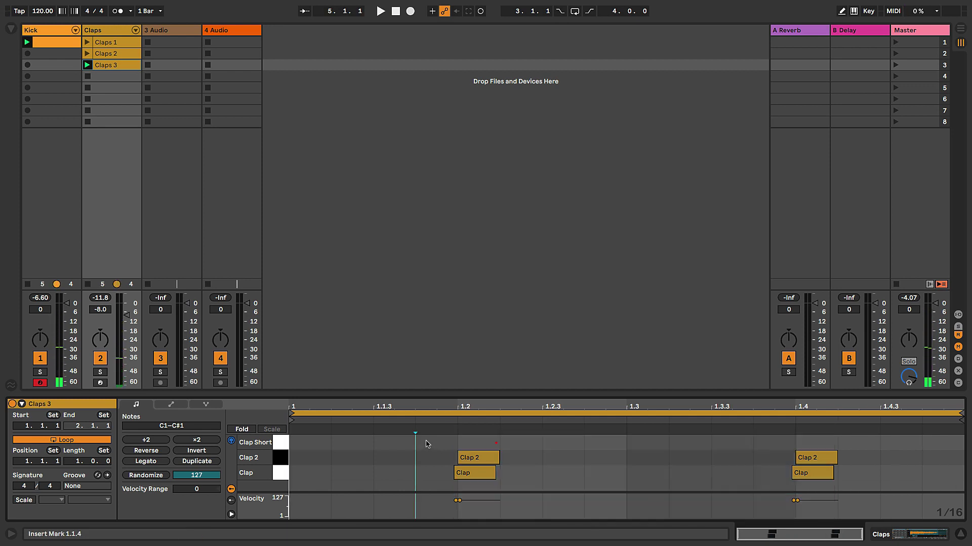
- Add Clap Short notes at 1.1.4 and 1.3.4 in the Claps 3 clip, then play the loop and stop
double_click(426, 443)
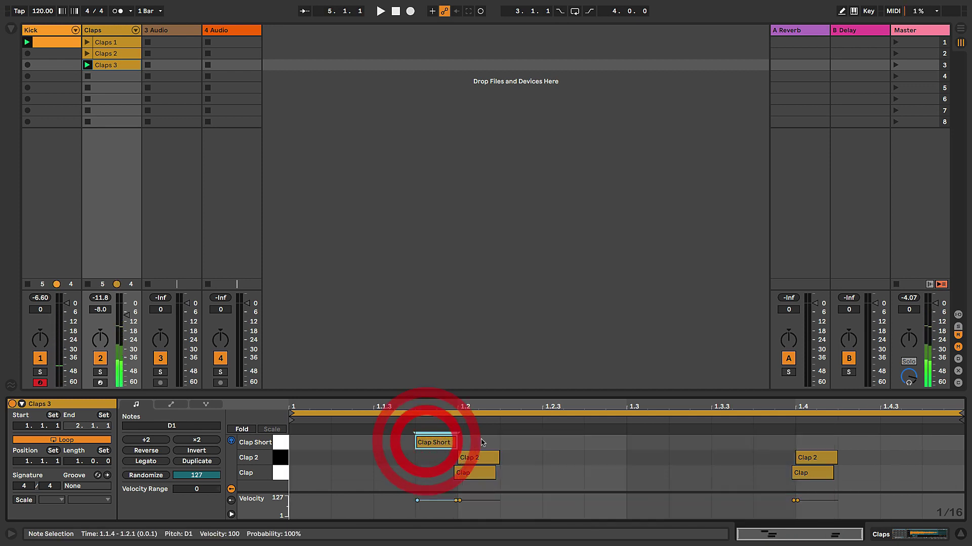
click(771, 442)
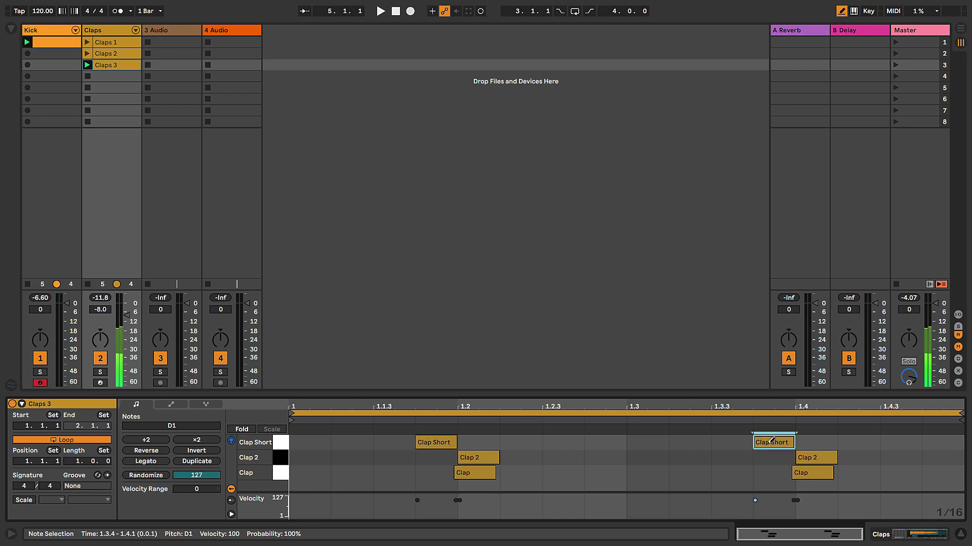
key(space)
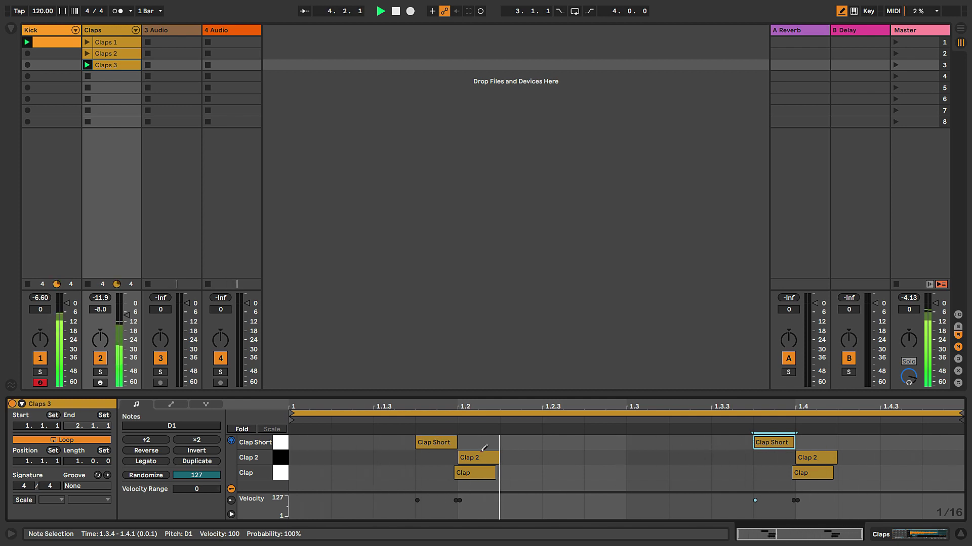
key(space)
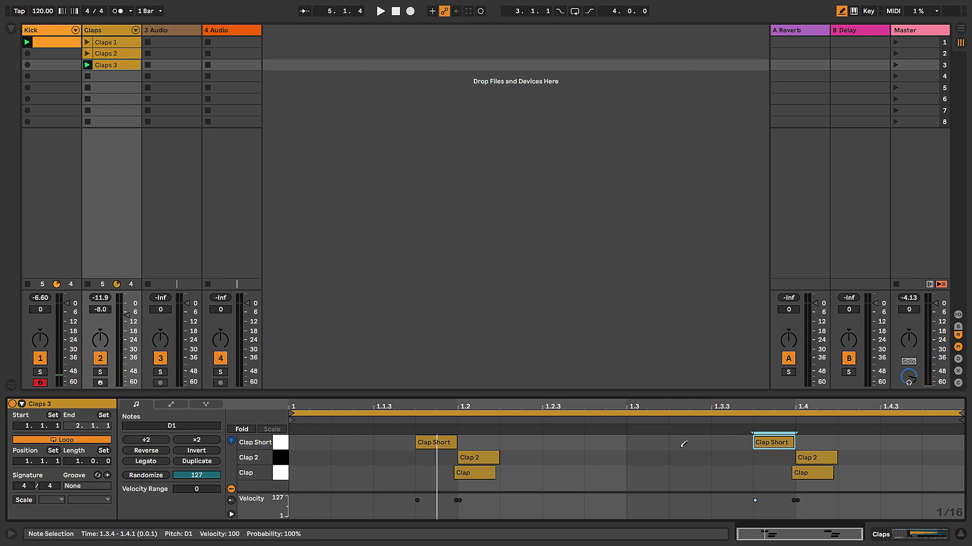
- Delete the Clap Short note at 1.1.4, turn off Draw Mode and select the one at 1.3.4 while playing the loop
click(434, 440)
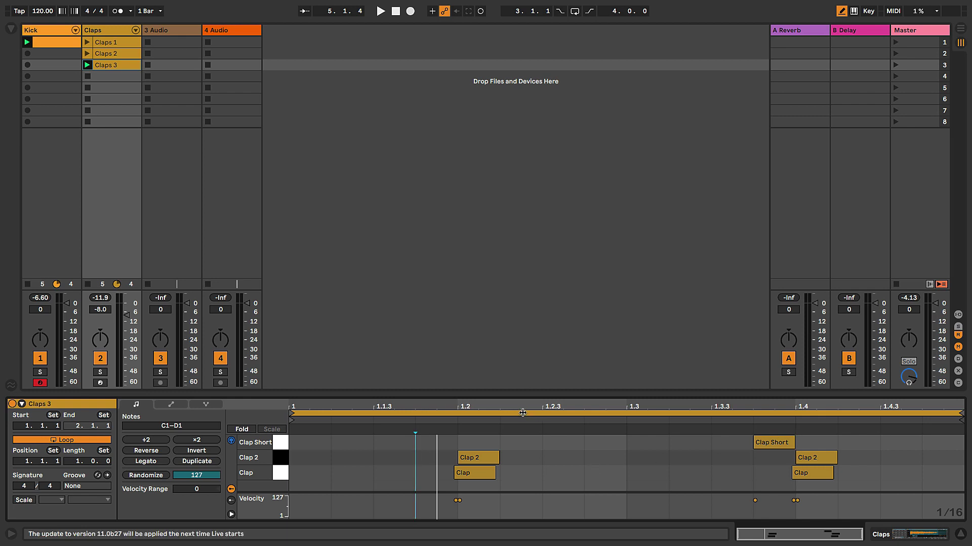
key(space)
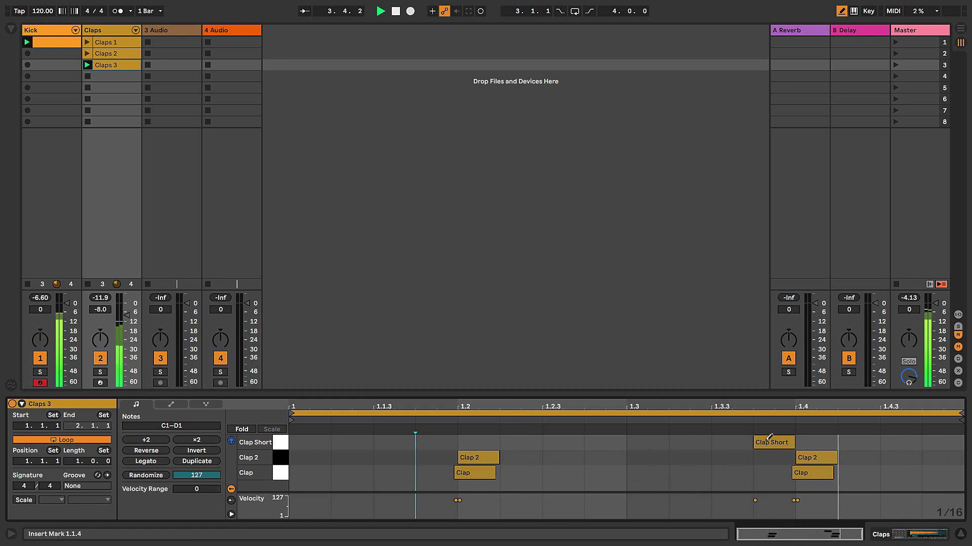
key(b)
click(774, 444)
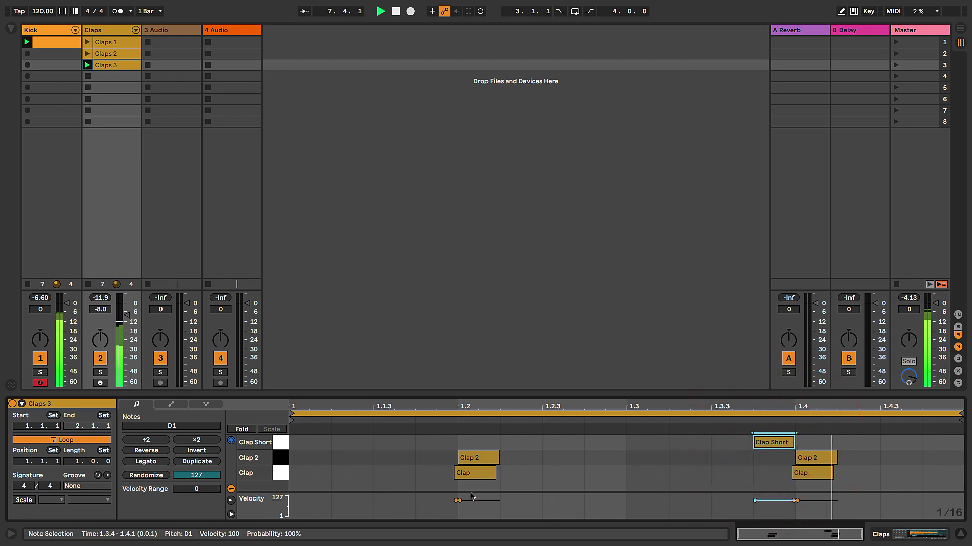
key(space)
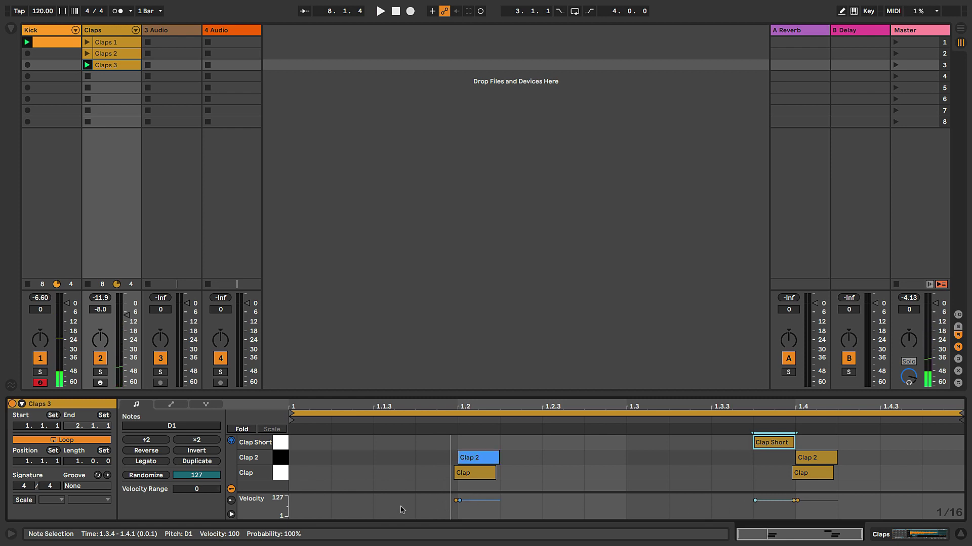
- Lower the Clap Short note's velocity to 44, checking the sample's Vol < Vel setting and playing the loop along the way
click(232, 515)
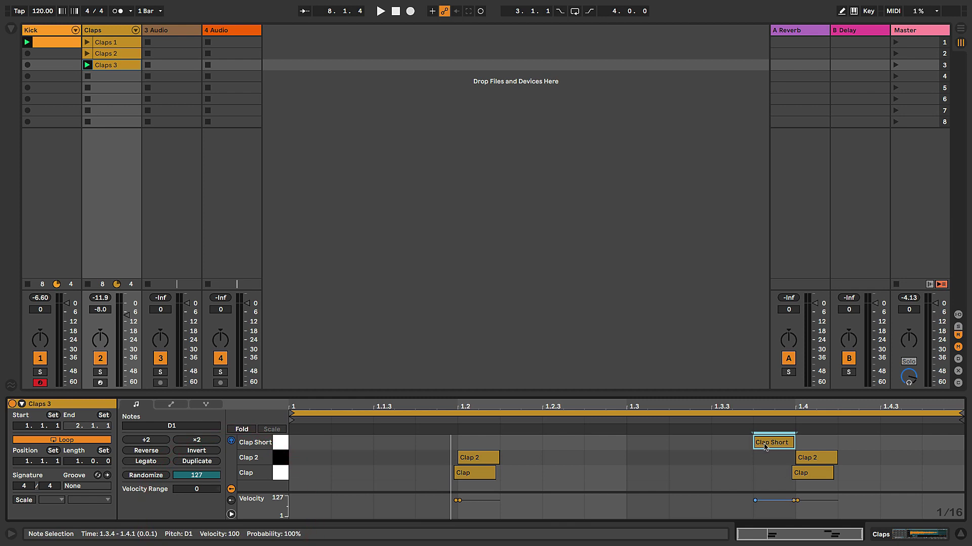
drag(771, 442, 772, 455)
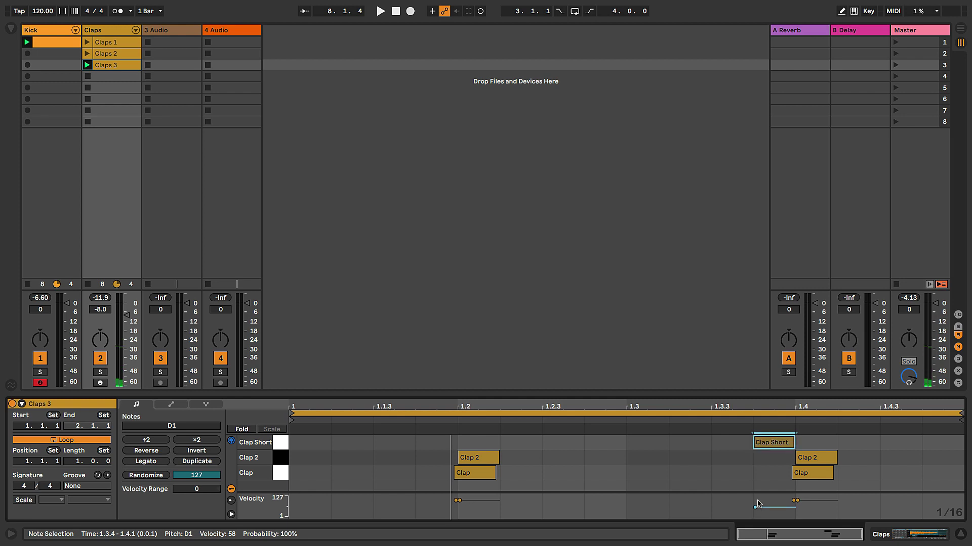
key(shift+Tab)
click(575, 512)
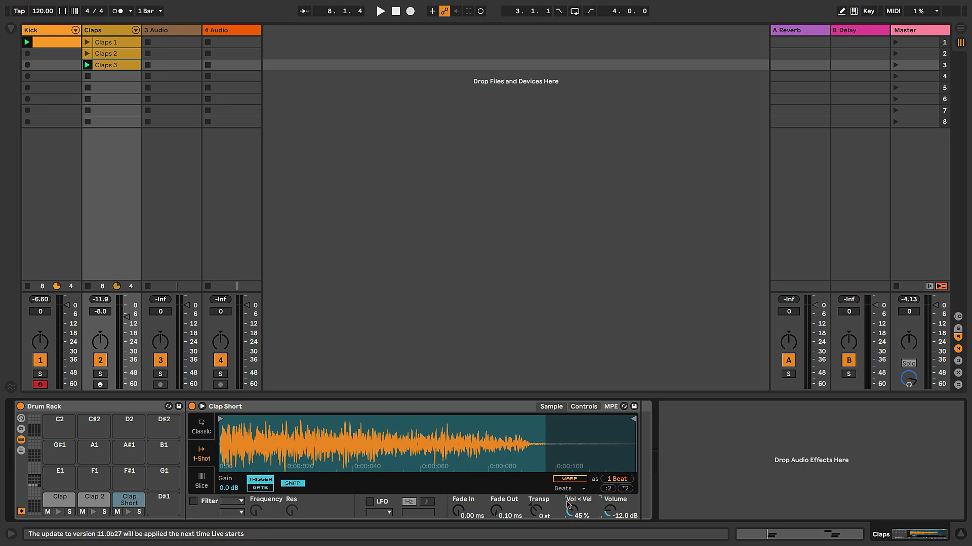
key(shift+Tab)
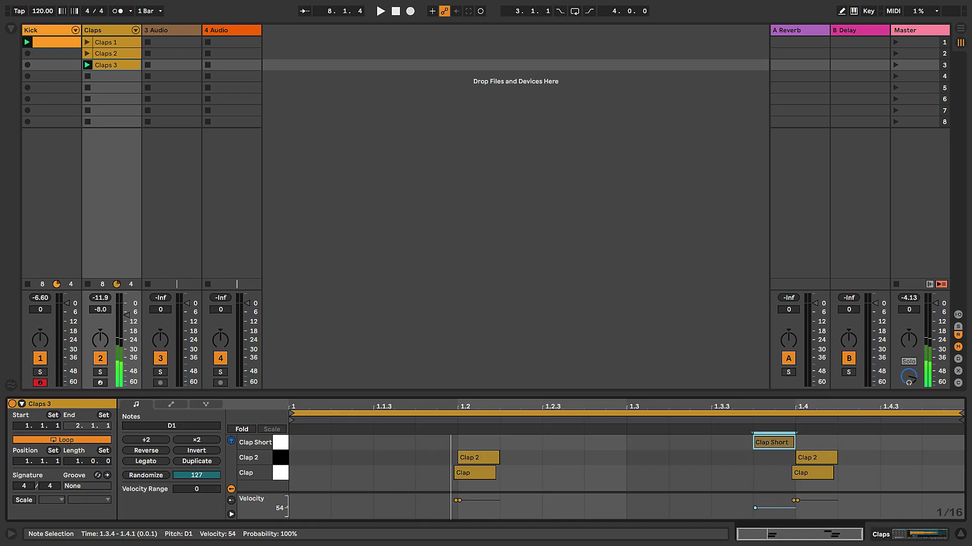
key(space)
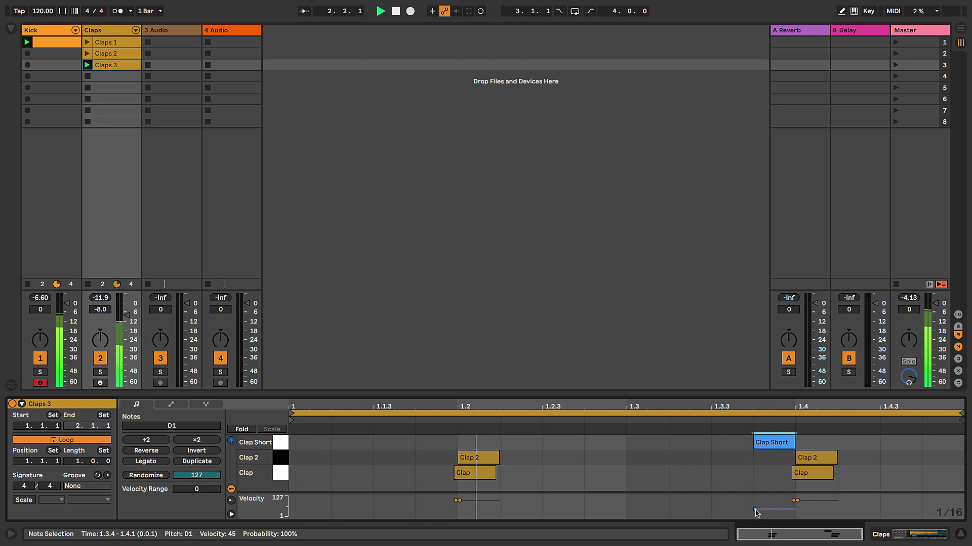
key(space)
drag(755, 512, 756, 514)
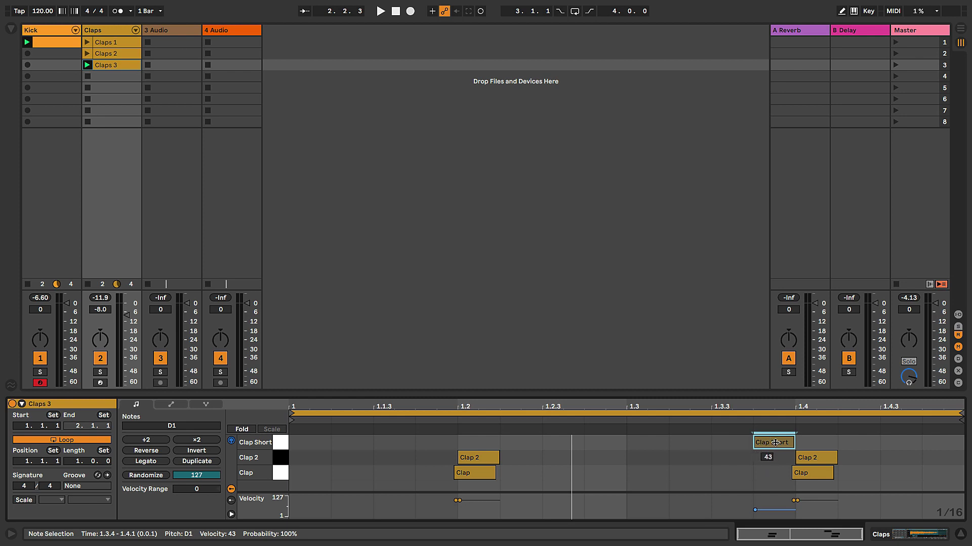
mouse_move(775, 443)
mouse_down()
mouse_move(774, 463)
mouse_move(775, 409)
mouse_move(775, 441)
mouse_up()
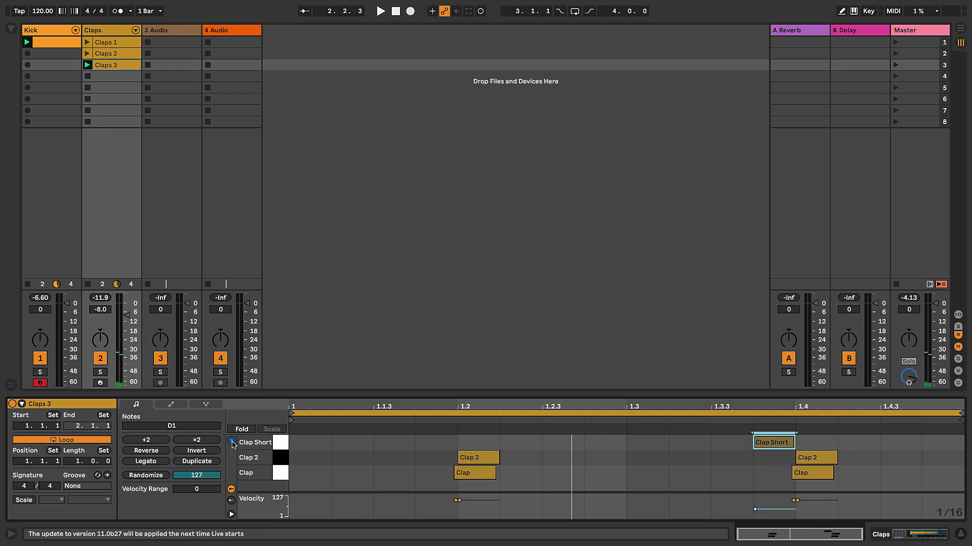
key(space)
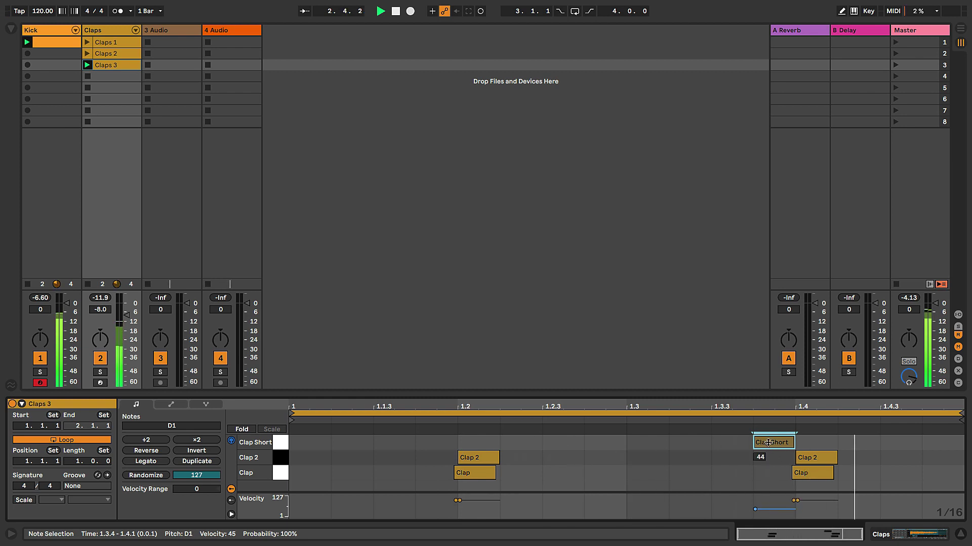
drag(774, 441, 775, 441)
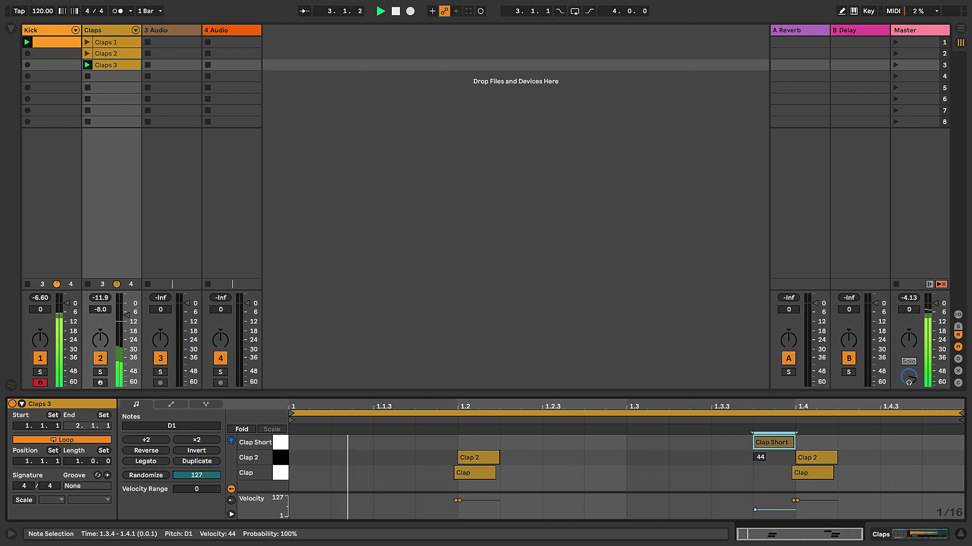
right_click(117, 66)
right_click(102, 65)
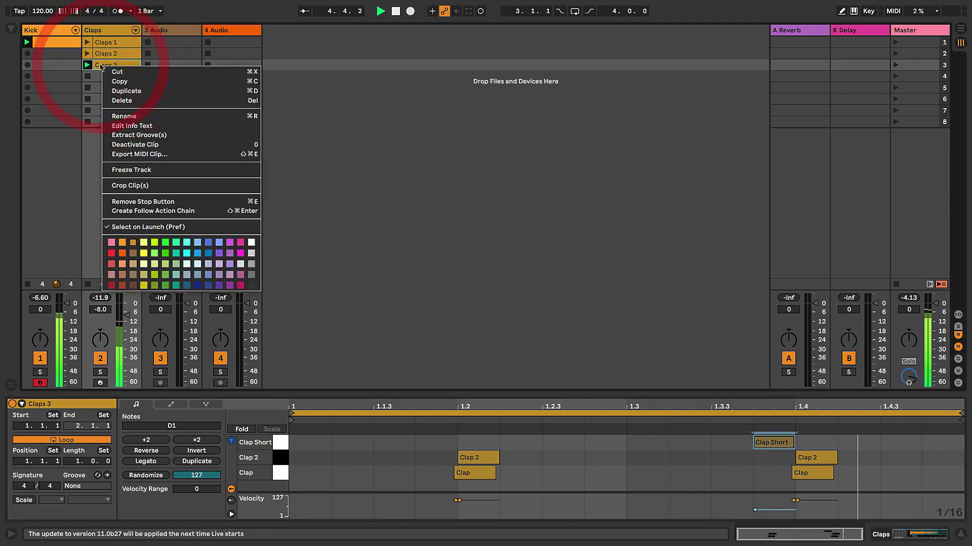
key(super+r)
key(Return)
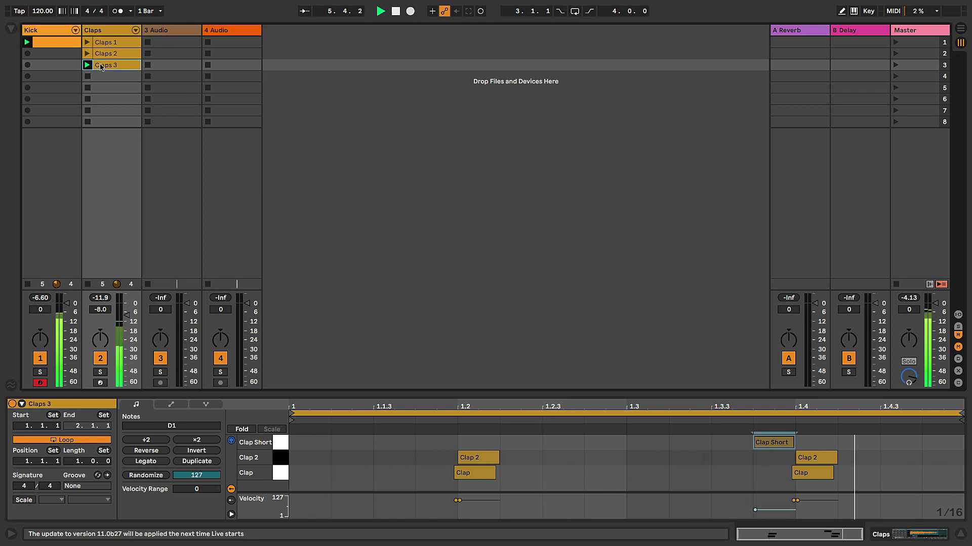
- Duplicate the Claps 3 clip into the fourth slot, rename the copy as Claps 4 and stop playback
click(101, 65)
key(super+d)
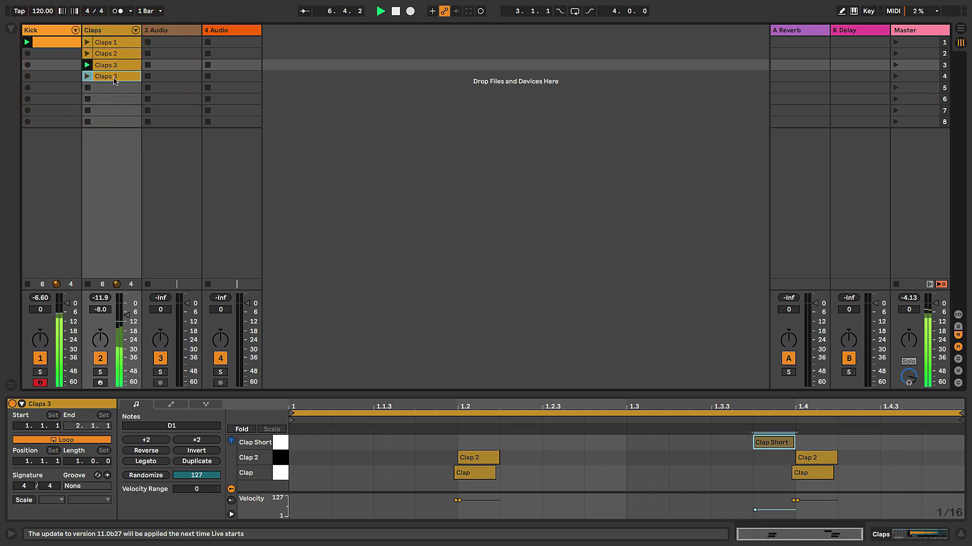
click(115, 80)
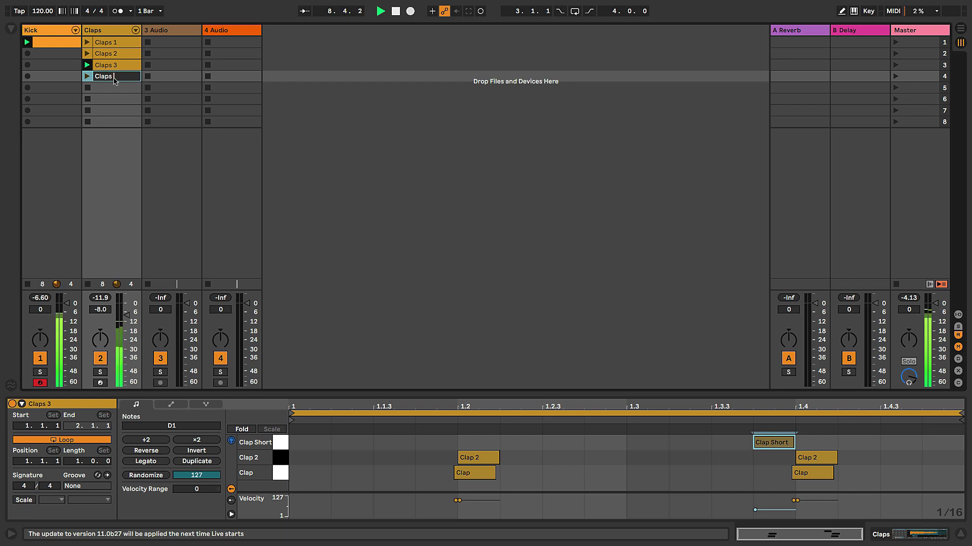
key(Return)
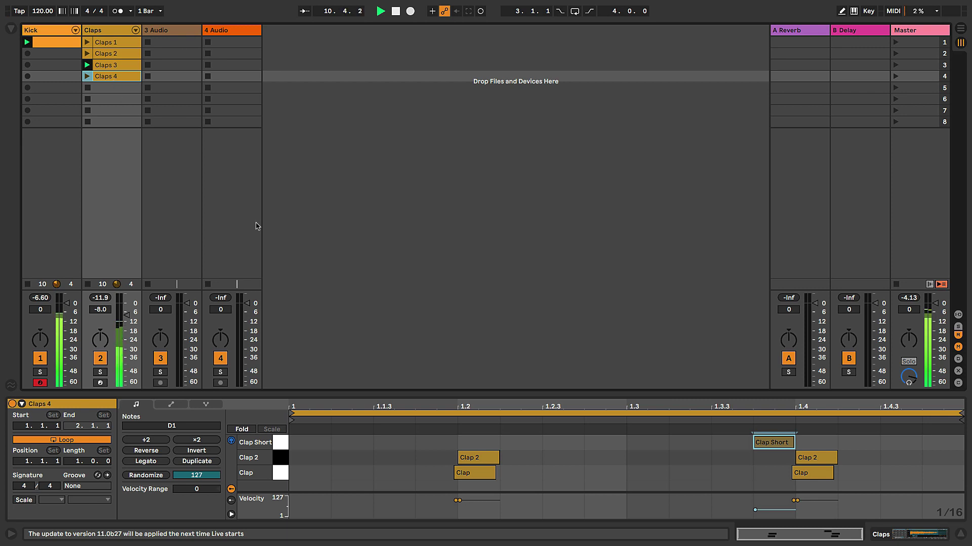
click(116, 79)
click(105, 77)
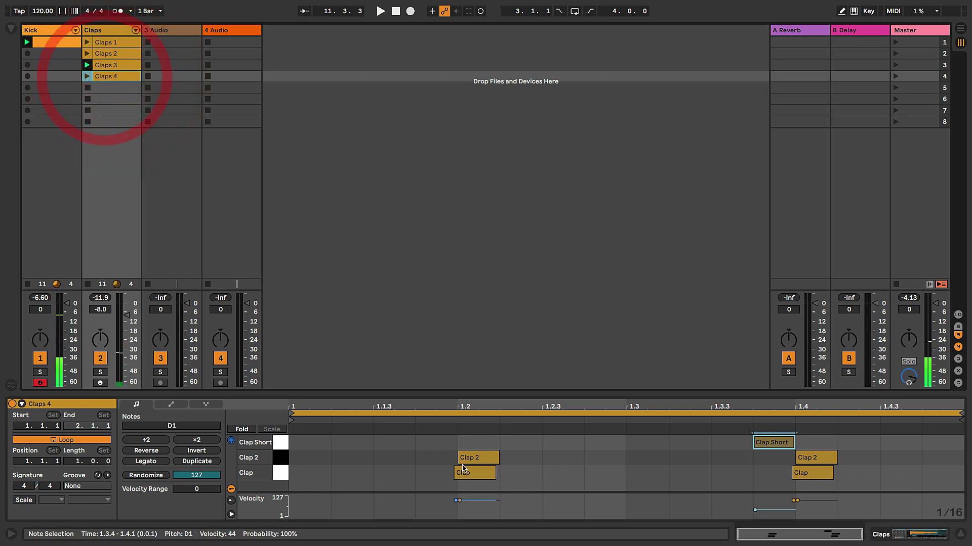
- Audition the Clap sound in the Claps 4 clip and Clap 2 in the Claps 1 clip, returning to Claps 4
click(284, 473)
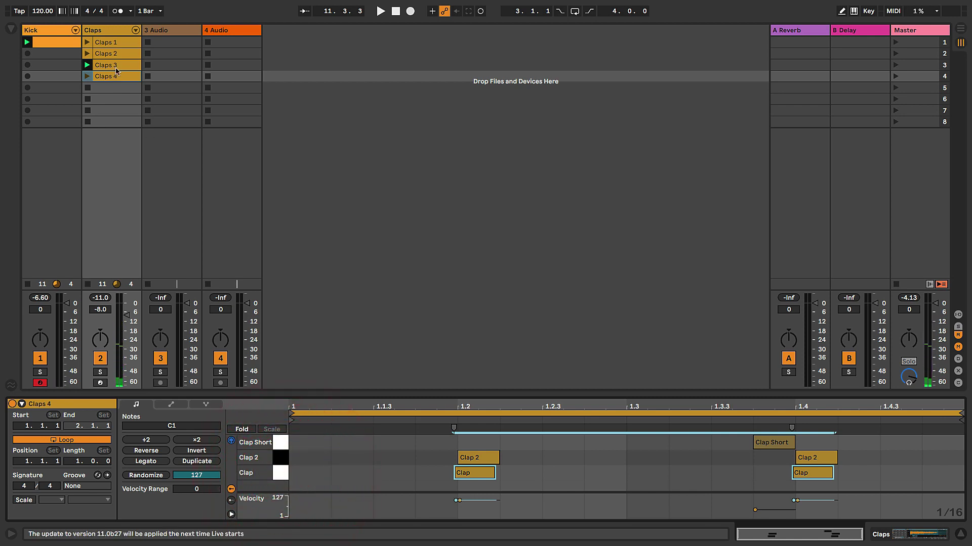
click(112, 43)
click(280, 459)
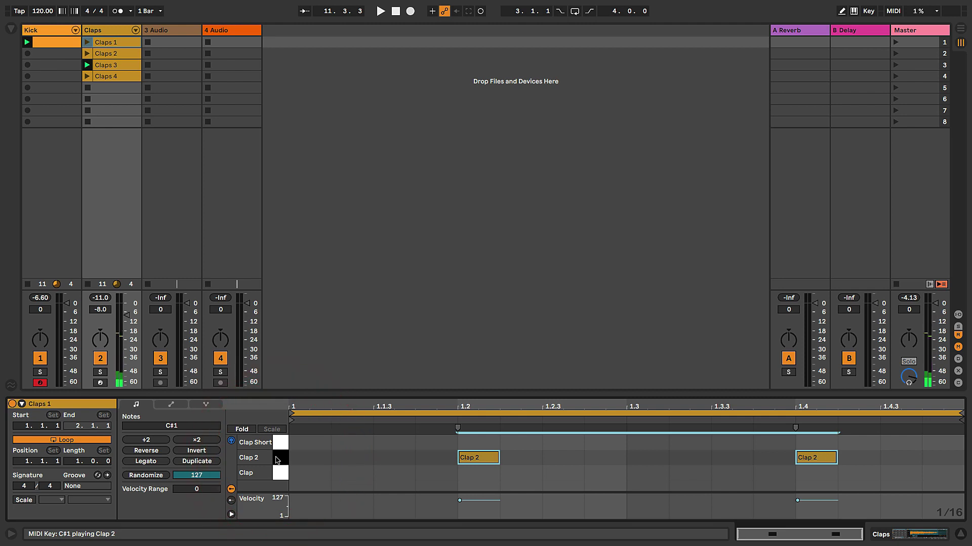
click(108, 79)
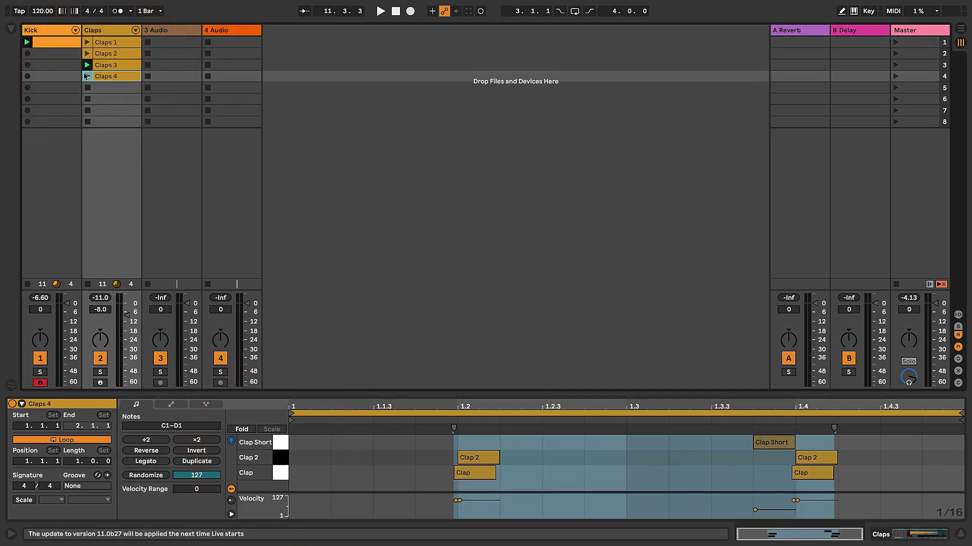
- Launch the Claps 4 clip and delete all its Clap 2 and Clap Short notes
click(86, 76)
click(284, 457)
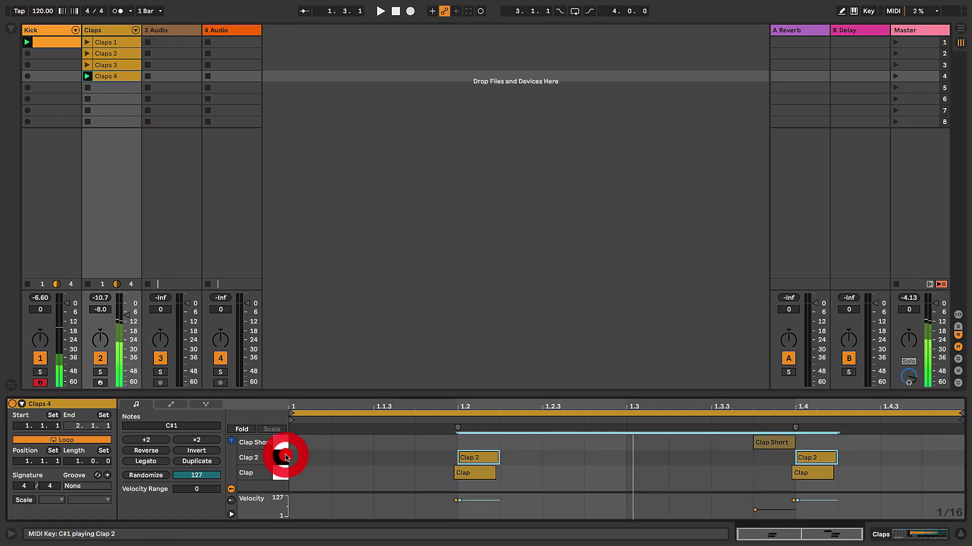
key(Delete)
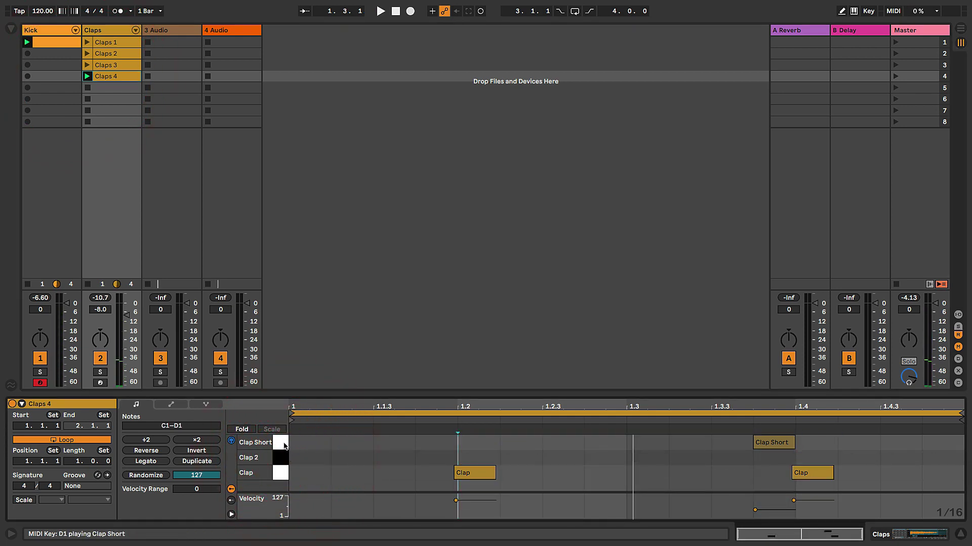
click(284, 447)
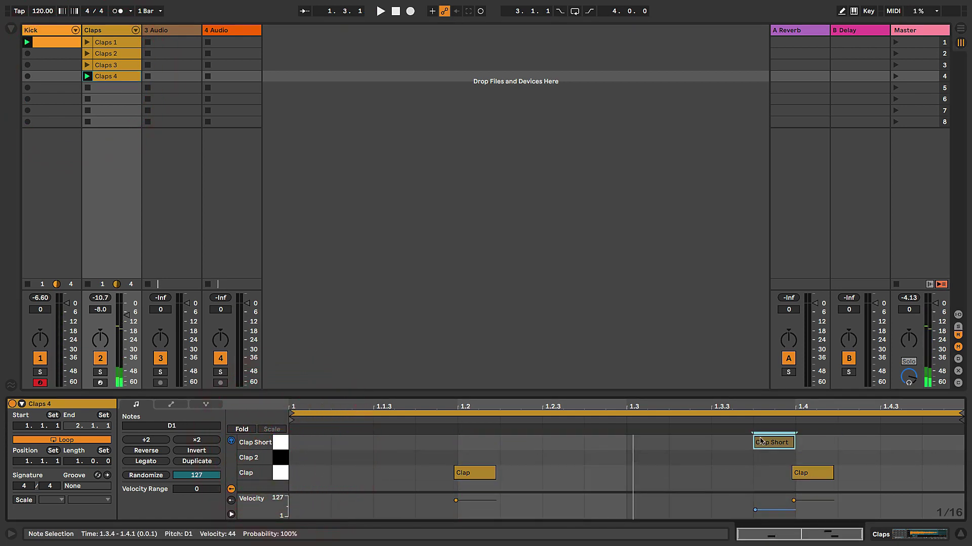
key(Delete)
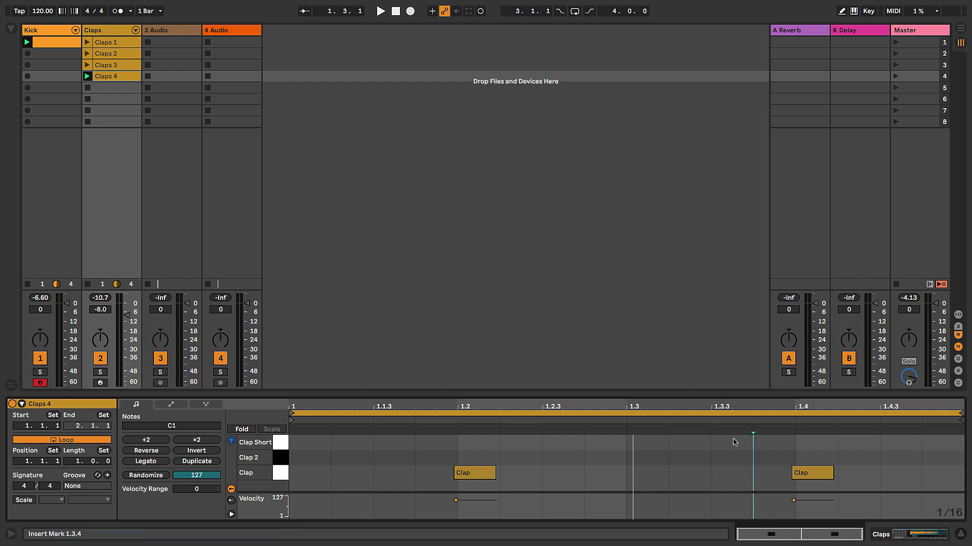
- Quantize both Clap notes in Claps 4 to 1/16, adjusting note start and end with an amount of 100 %
drag(465, 447, 845, 499)
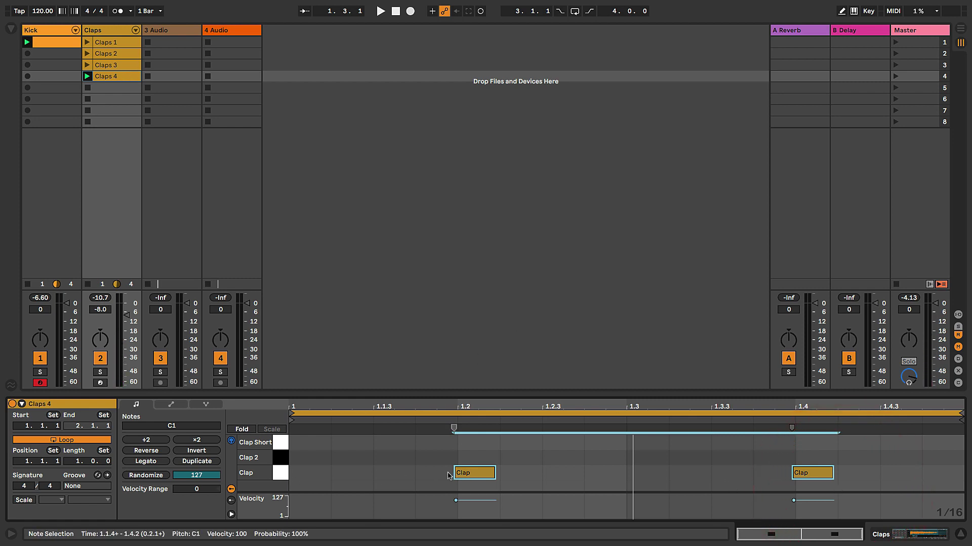
drag(437, 448, 835, 489)
click(72, 6)
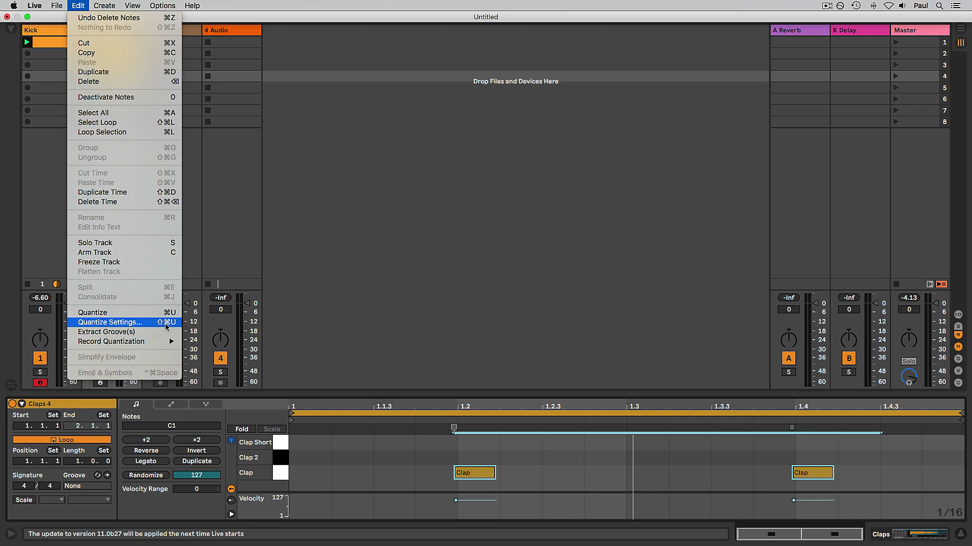
click(166, 326)
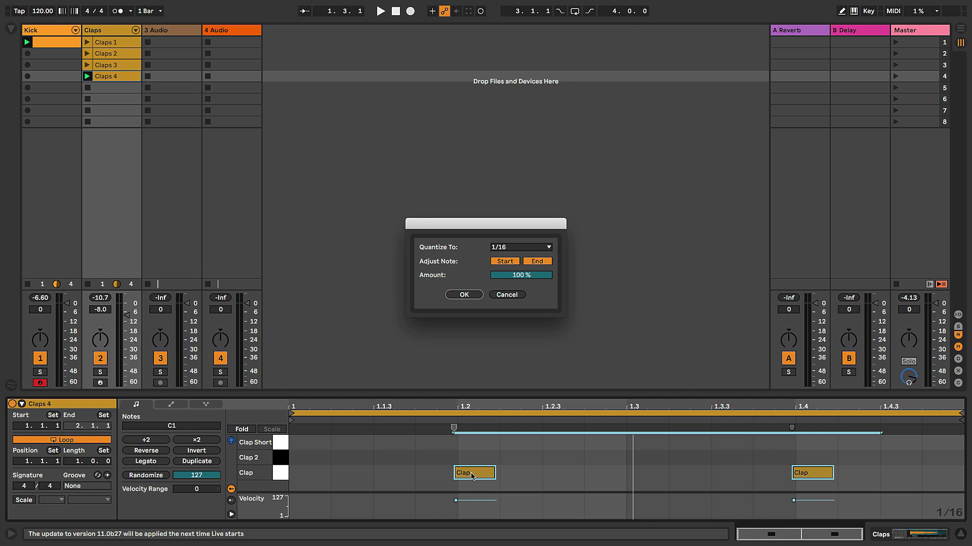
click(501, 248)
click(496, 250)
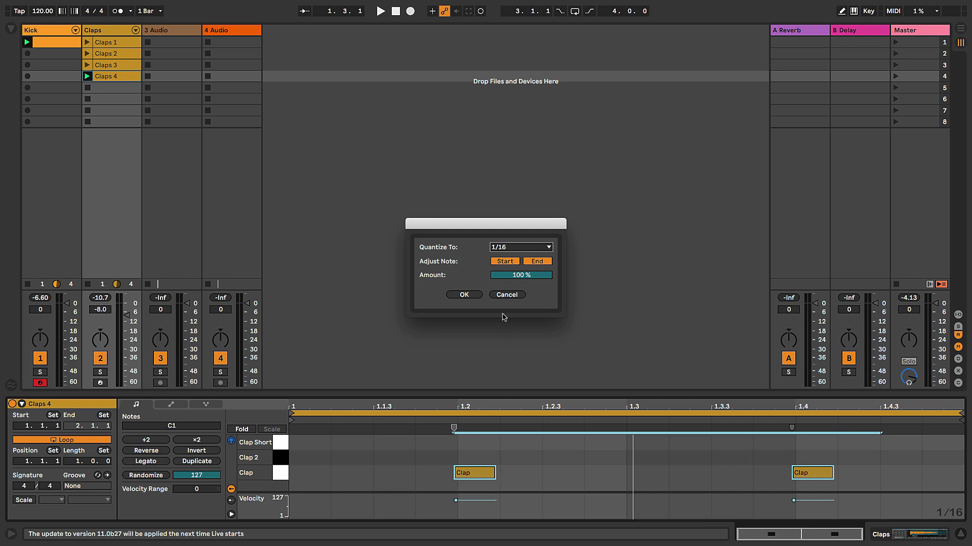
click(521, 276)
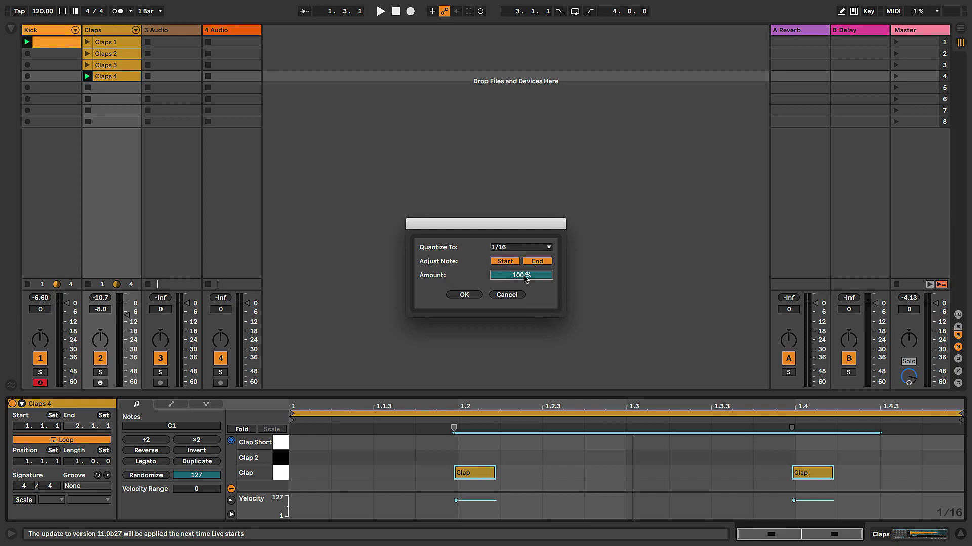
click(462, 295)
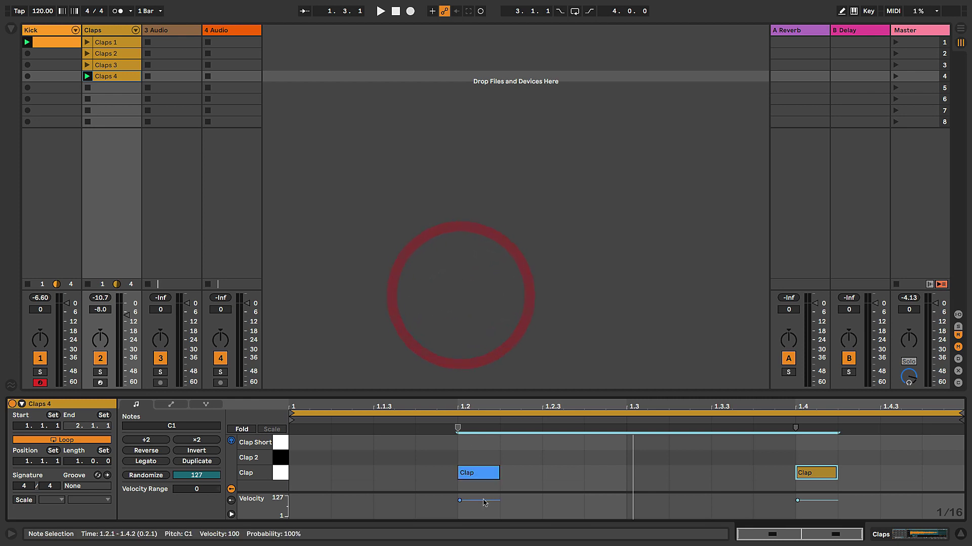
- Deselect the Clap notes, play the Claps 4 loop with the kick and stop playback
click(456, 460)
key(space)
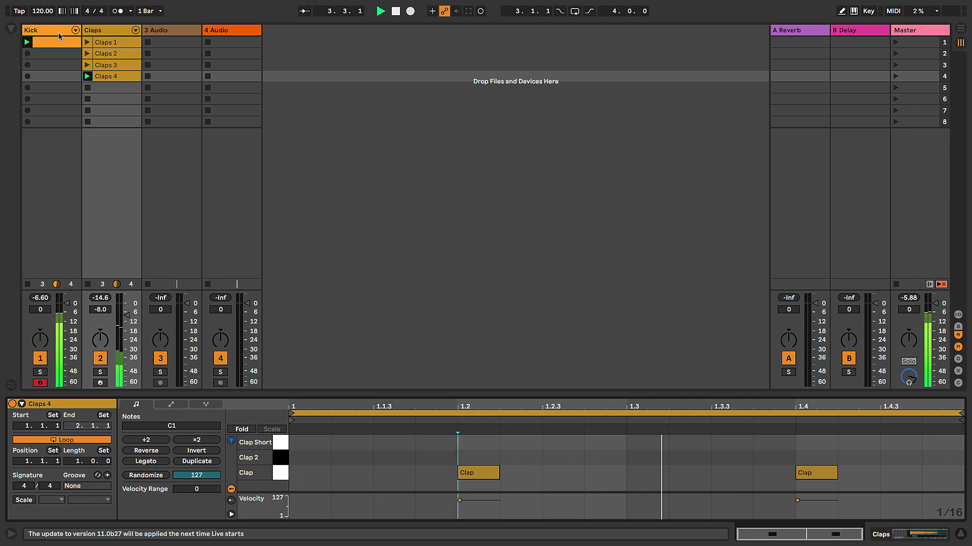
key(space)
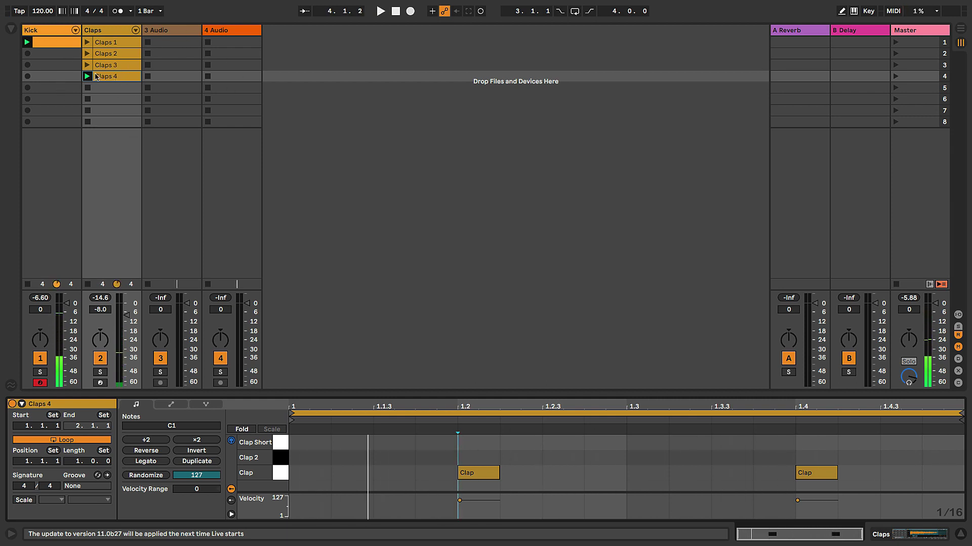
- Change the colour of the Kick and Claps tracks to the same blue
right_click(41, 34)
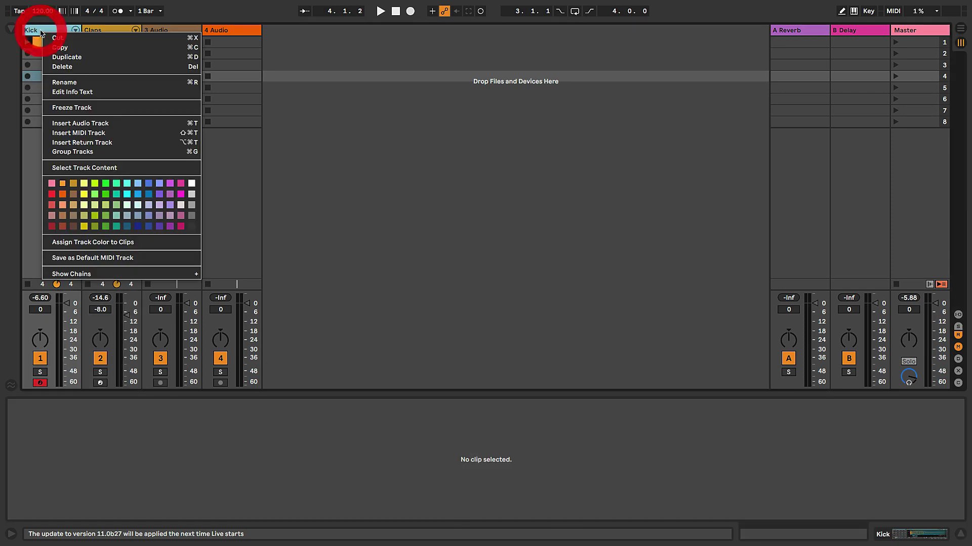
click(137, 202)
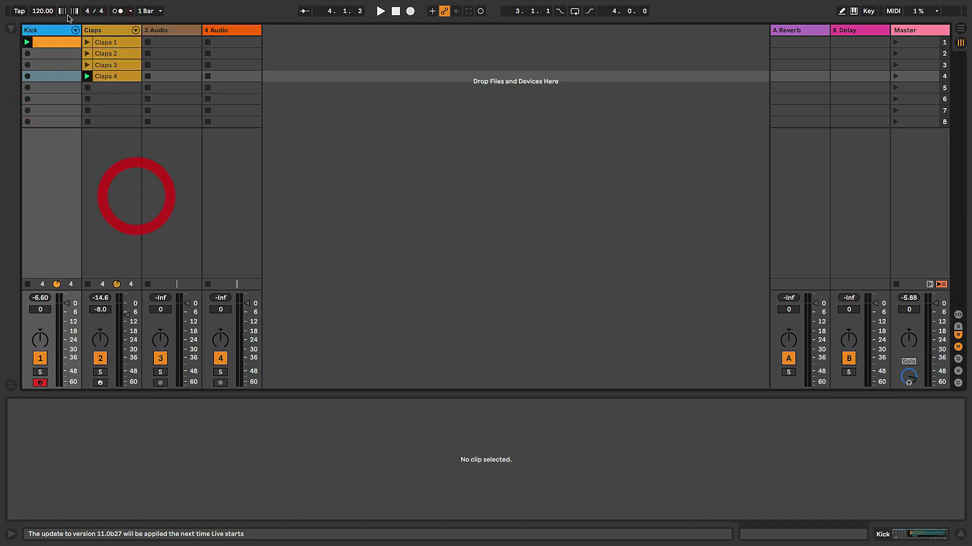
right_click(94, 31)
click(188, 191)
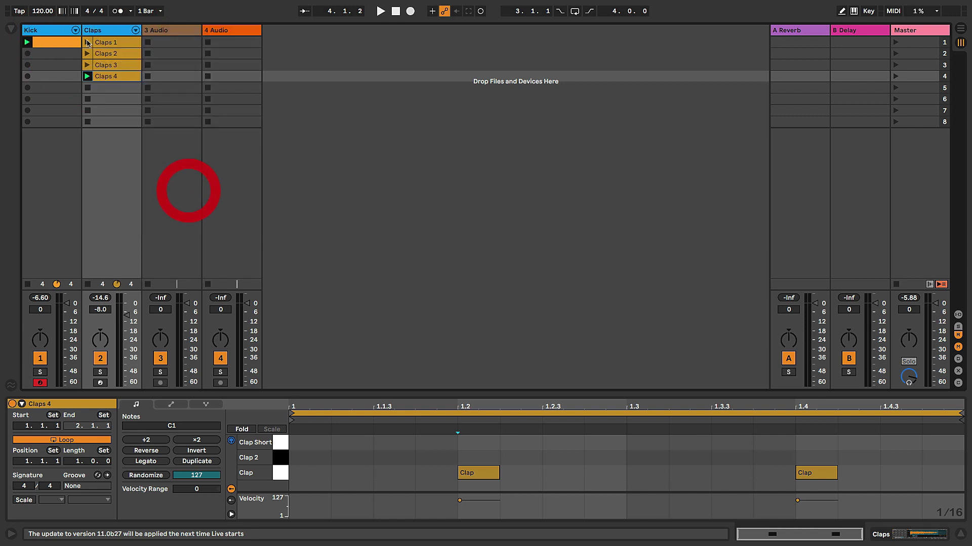
- Assign the blue track colour to all clips on the Kick and Claps tracks
right_click(51, 32)
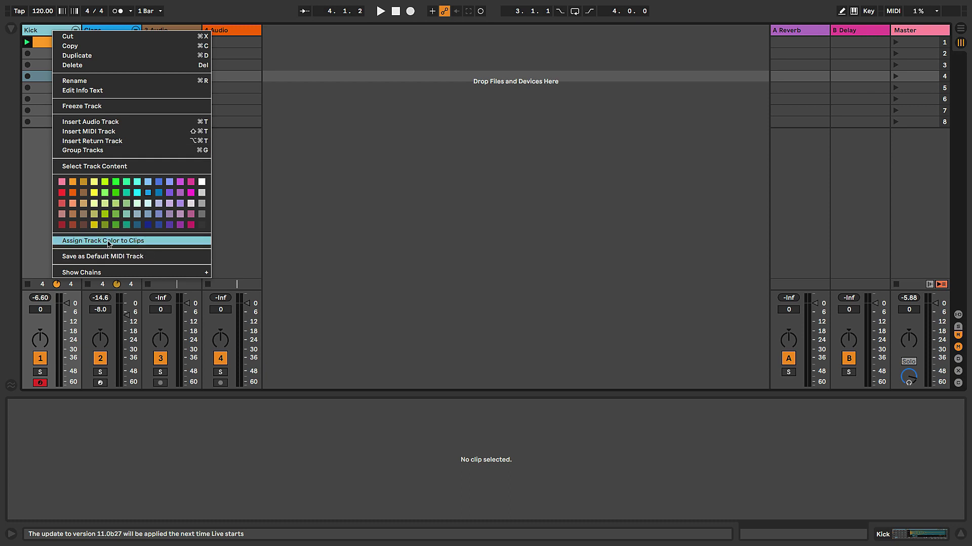
click(141, 241)
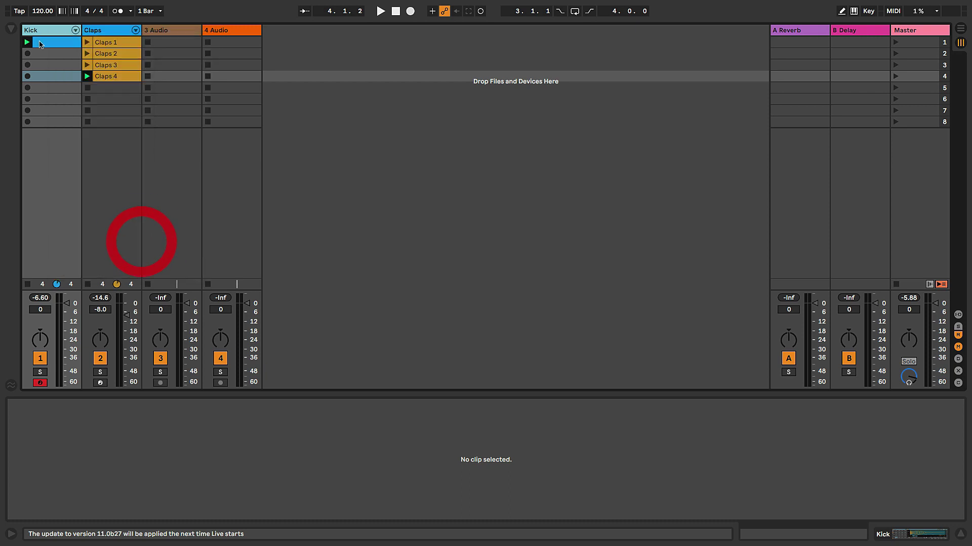
click(108, 29)
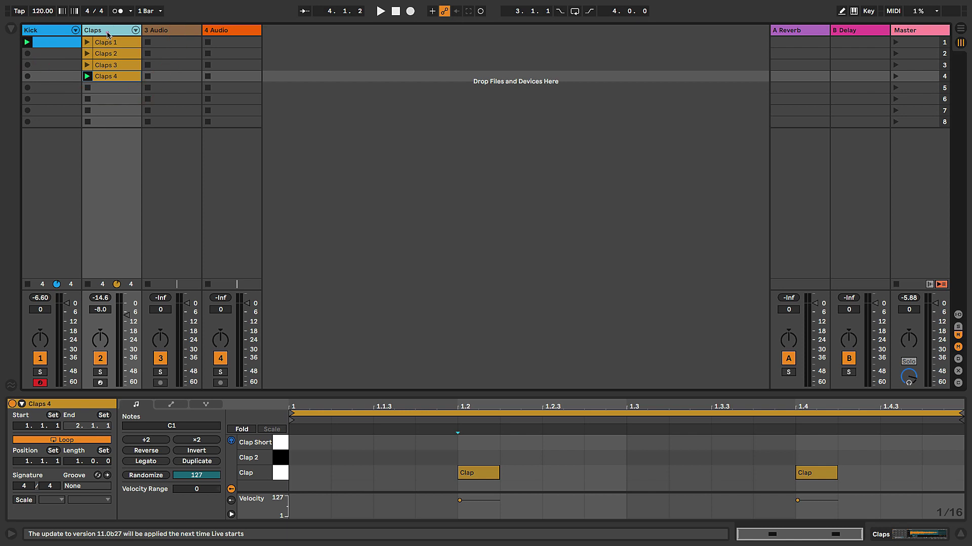
right_click(109, 30)
click(190, 245)
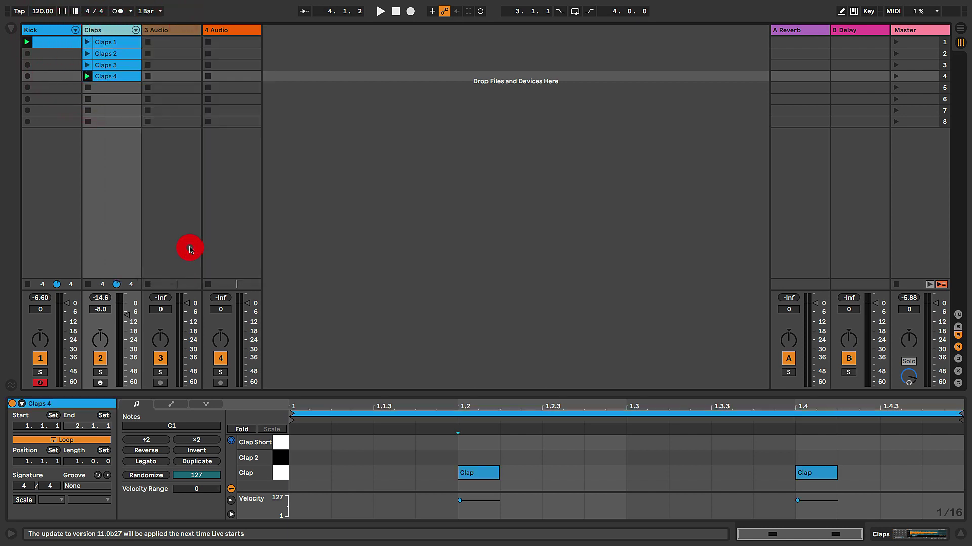
- Open the Kick track's clip to view its notes and select the Kick track
click(98, 44)
click(59, 32)
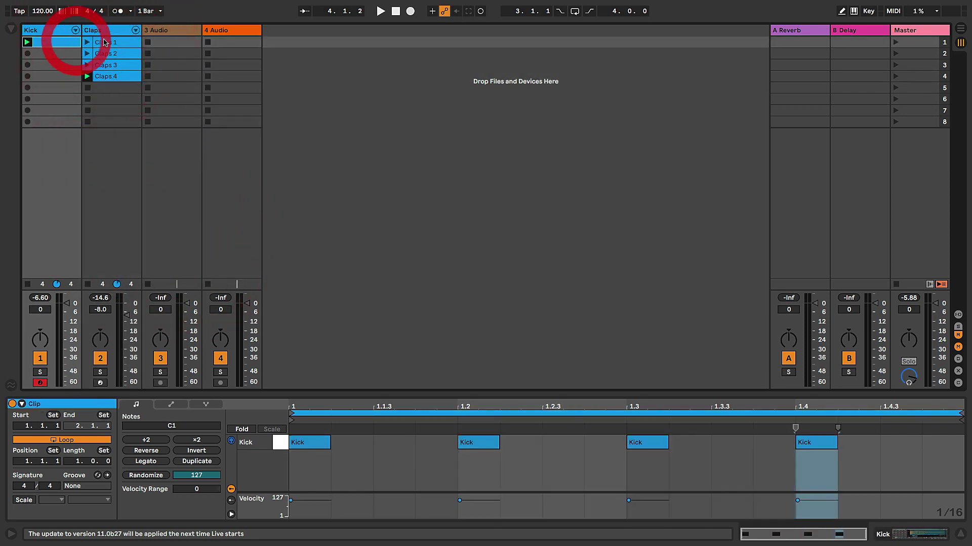
click(106, 31)
click(59, 31)
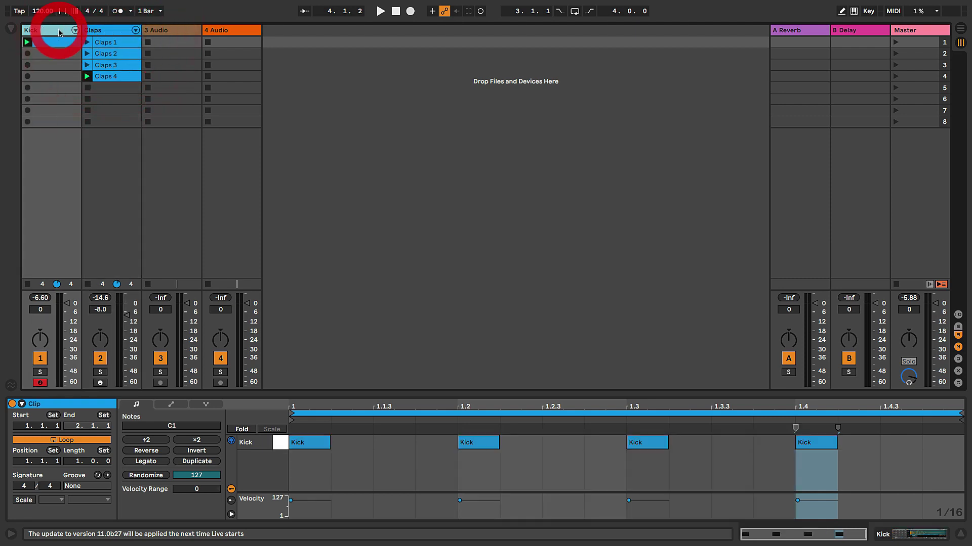